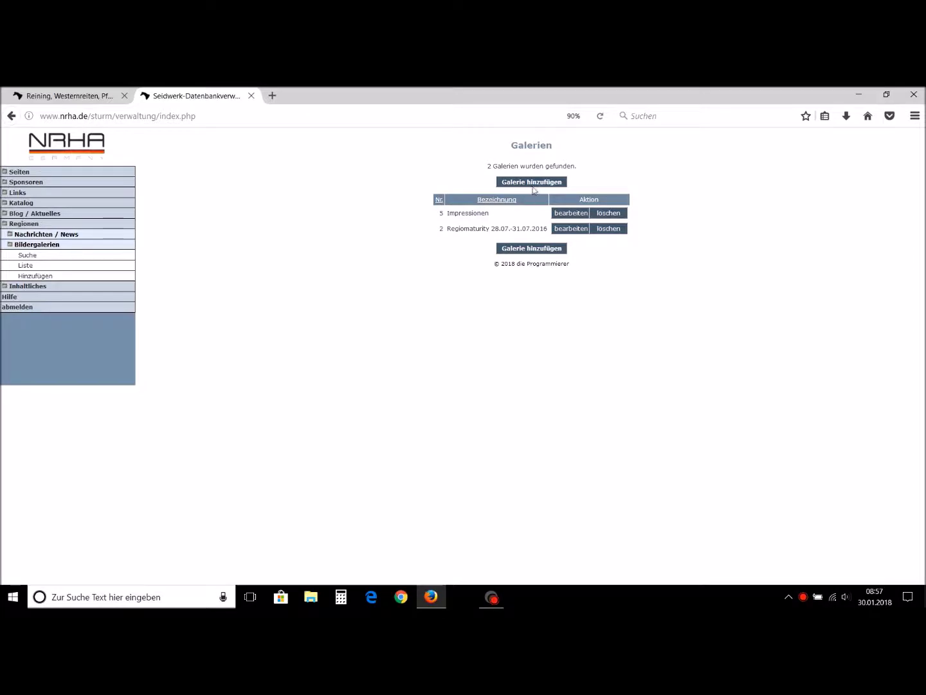
Add a gallery titled "Turnier 2018" with the region Bayern Mitte and save it.
{"action": "left_click", "coordinate": [537, 183]}
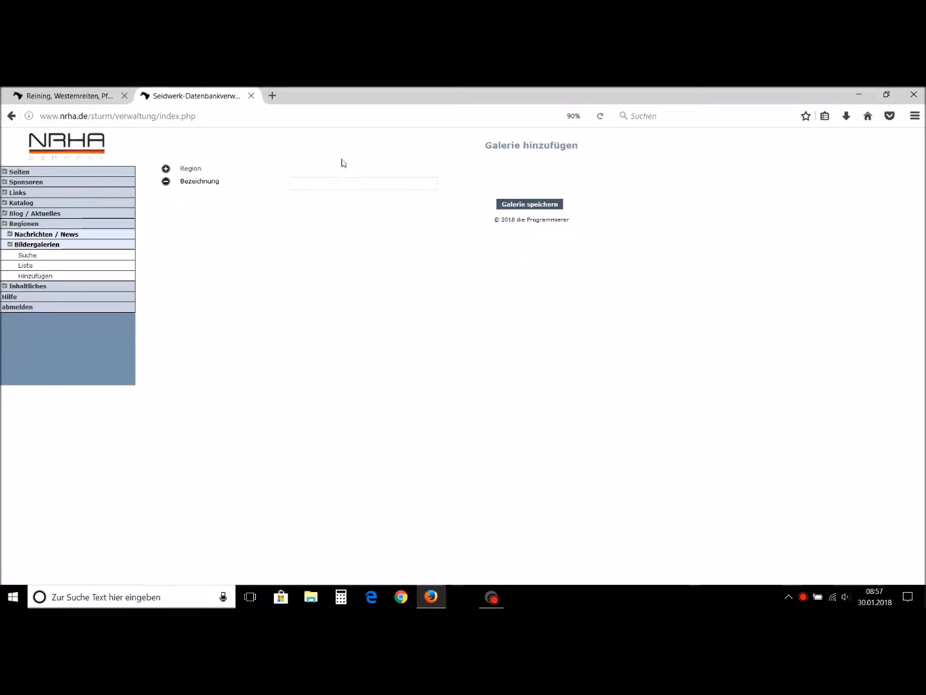
{"action": "left_click", "coordinate": [166, 170]}
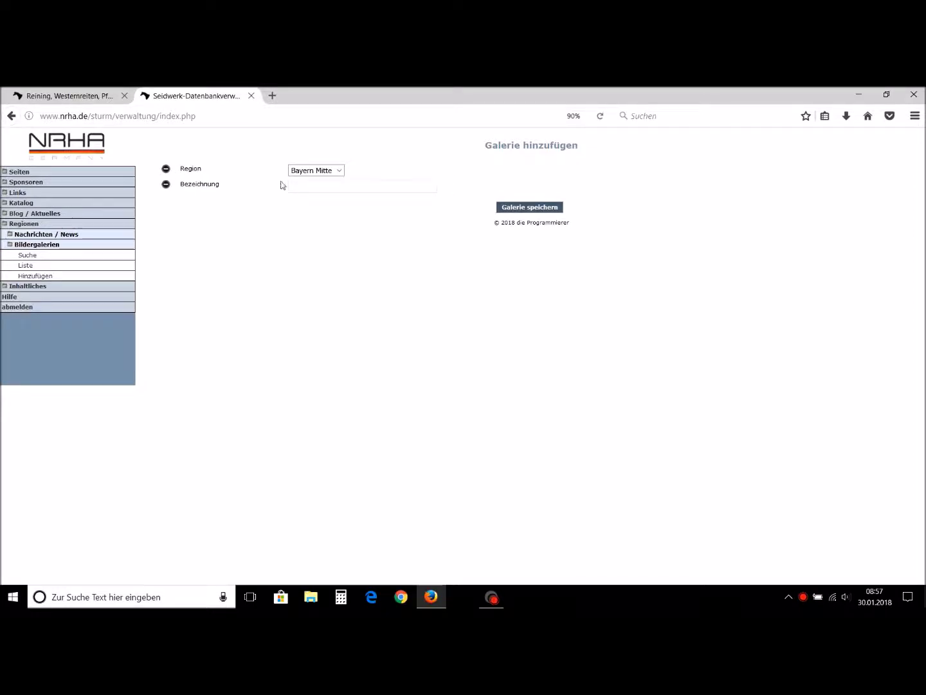
{"action": "type", "text": "Turn"}
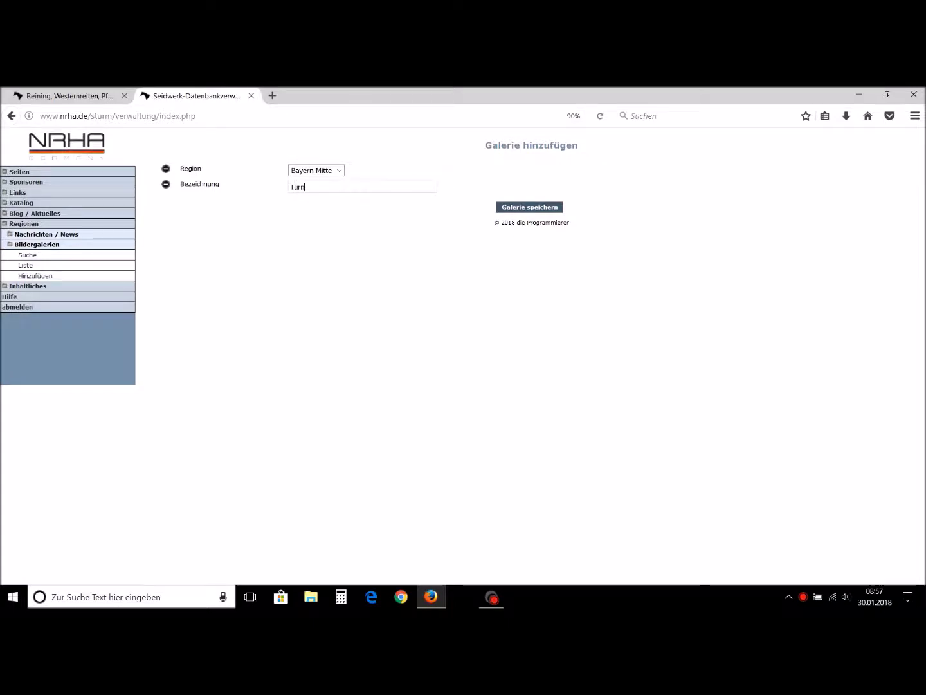
{"action": "type", "text": "ier 2018"}
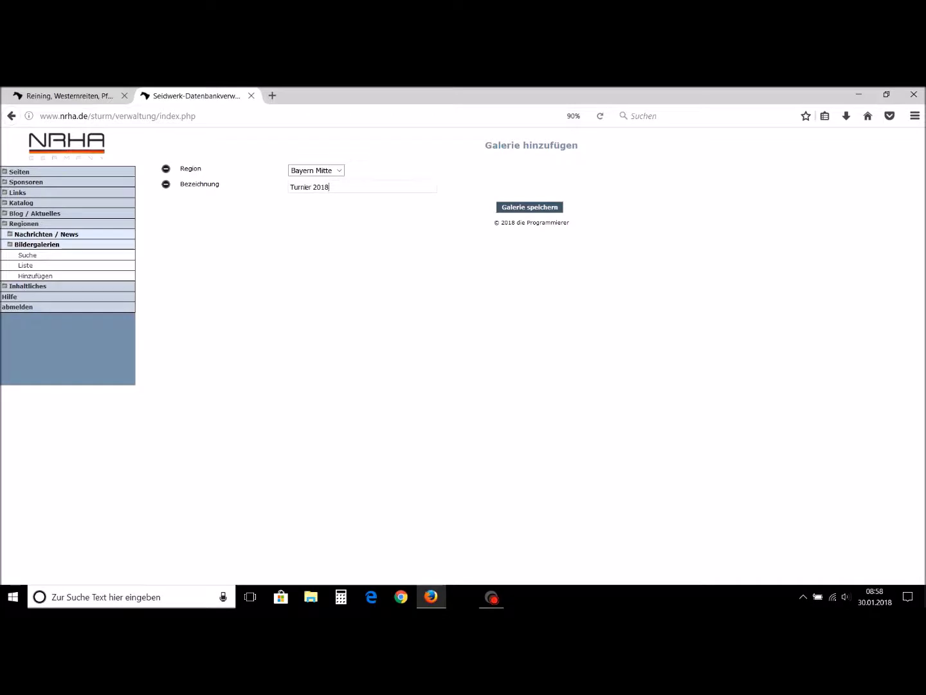
{"action": "left_click", "coordinate": [544, 209]}
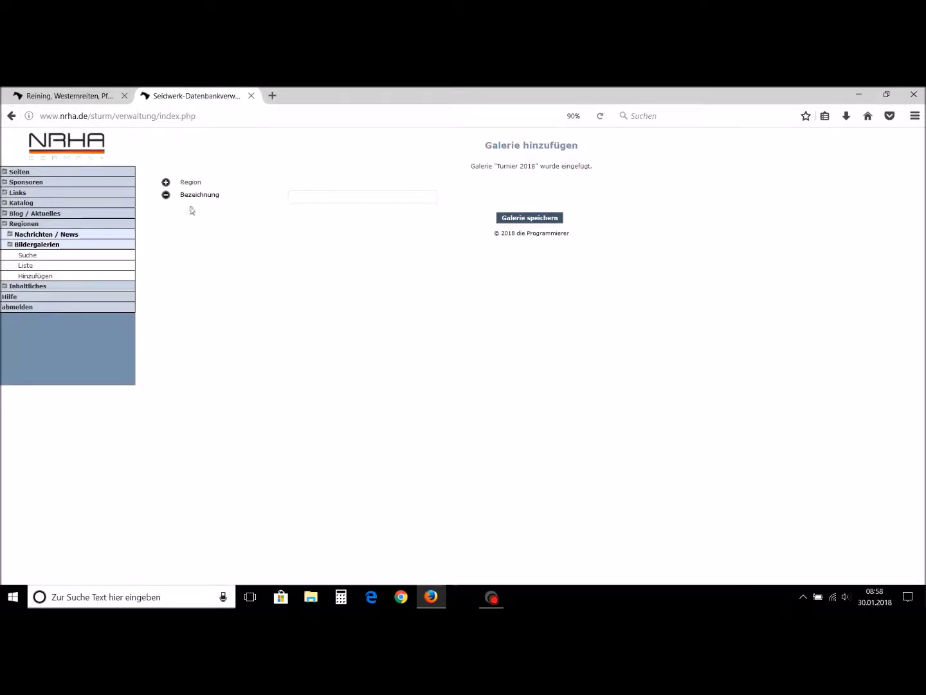
Open the Turnier 2018 gallery from the gallery list for editing and show its images.
{"action": "left_click", "coordinate": [26, 266]}
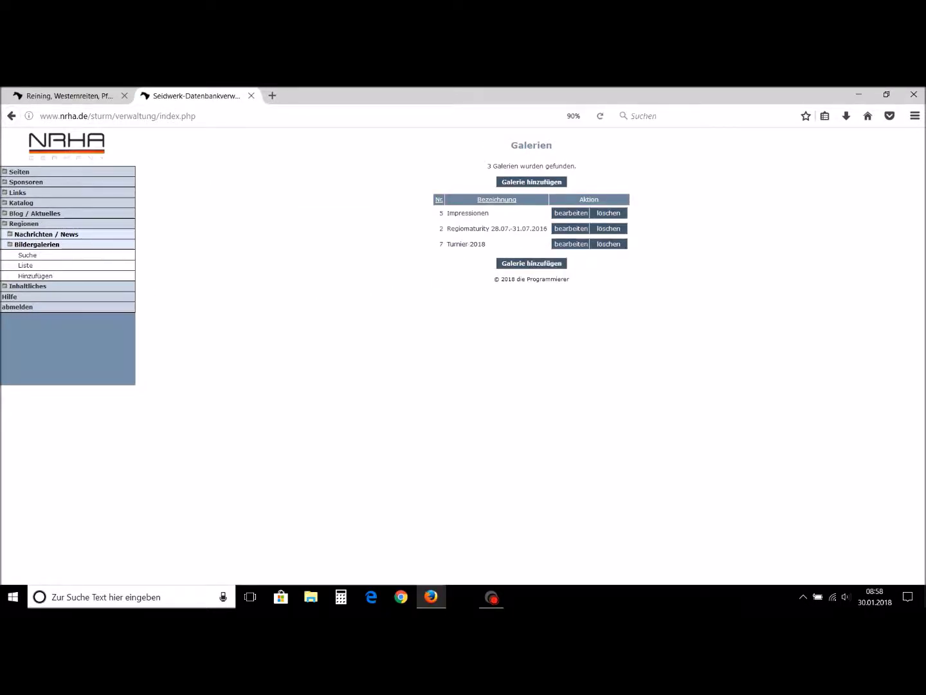
{"action": "left_click", "coordinate": [569, 245]}
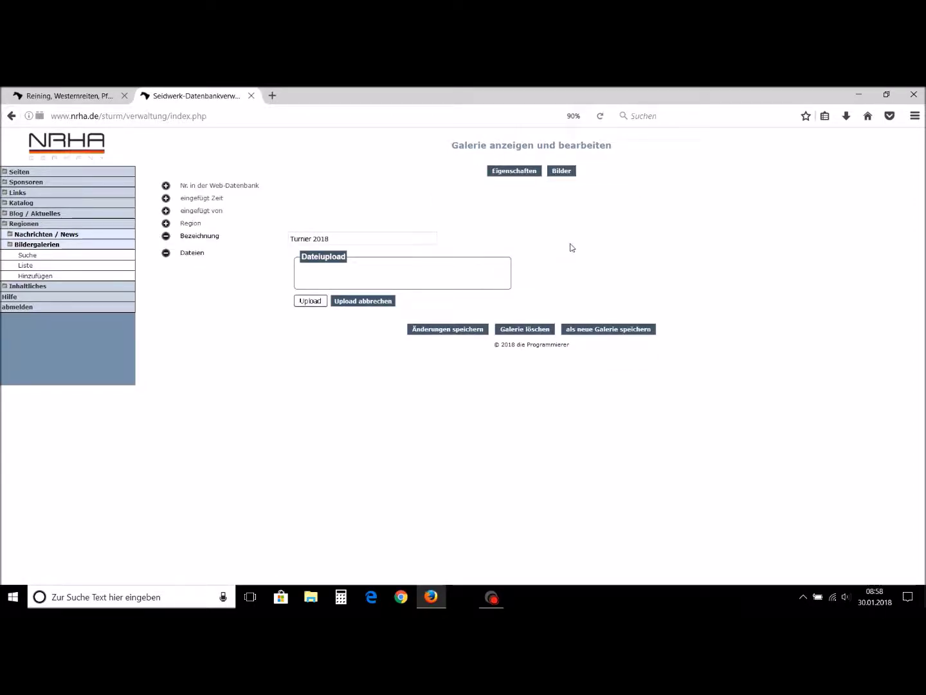
{"action": "left_click", "coordinate": [568, 172]}
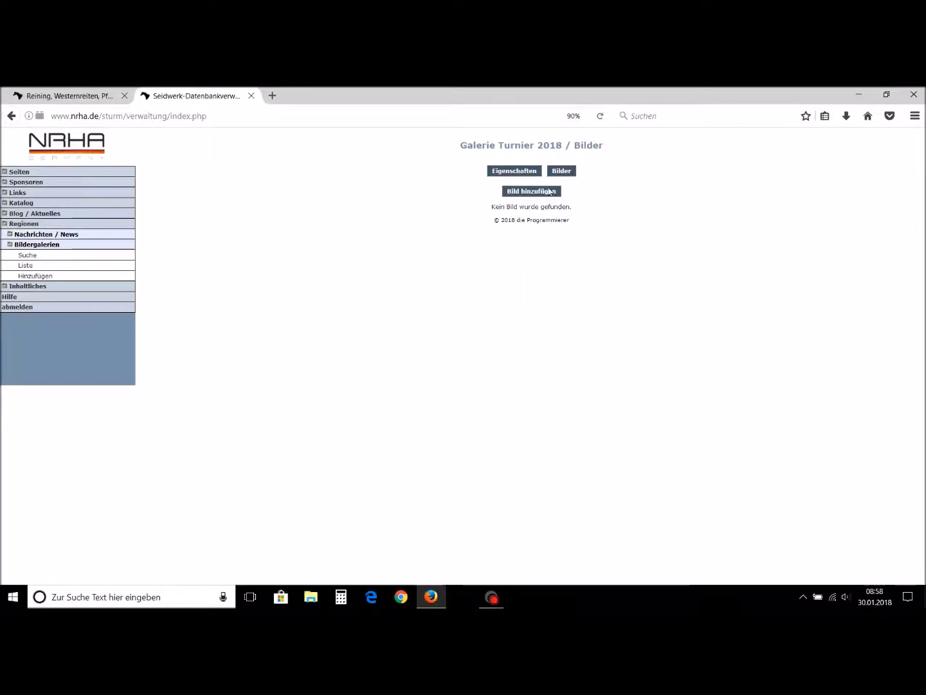
Add the image OTT_2849.jpg from the Desktop folder Website 2017 > Galerie to the Turnier 2018 gallery and save it.
{"action": "left_click", "coordinate": [540, 192]}
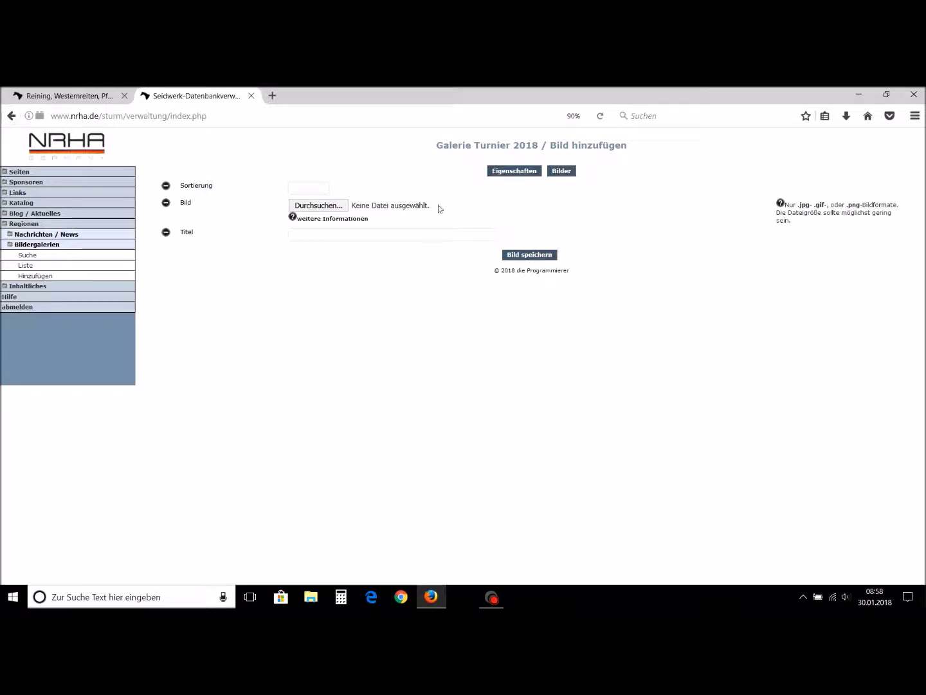
{"action": "left_click", "coordinate": [319, 206]}
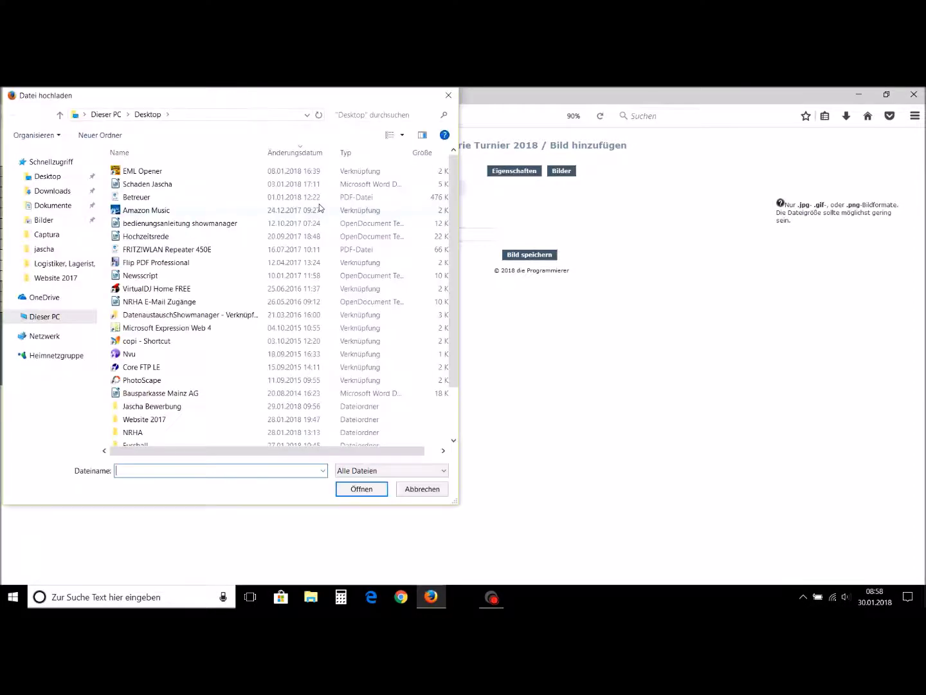
{"action": "left_click", "coordinate": [45, 178]}
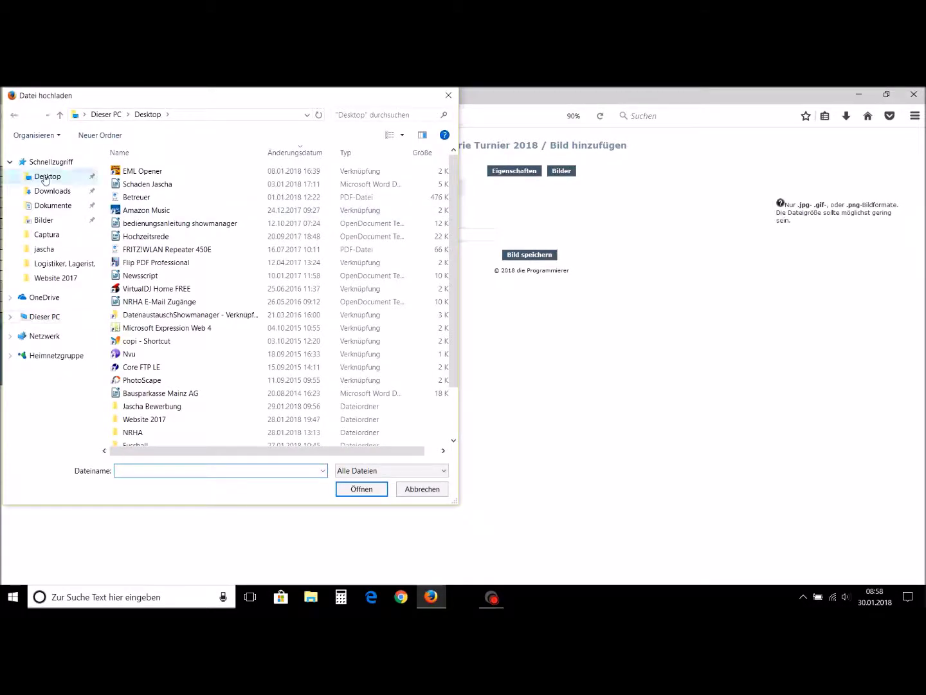
{"action": "double_click", "coordinate": [160, 422]}
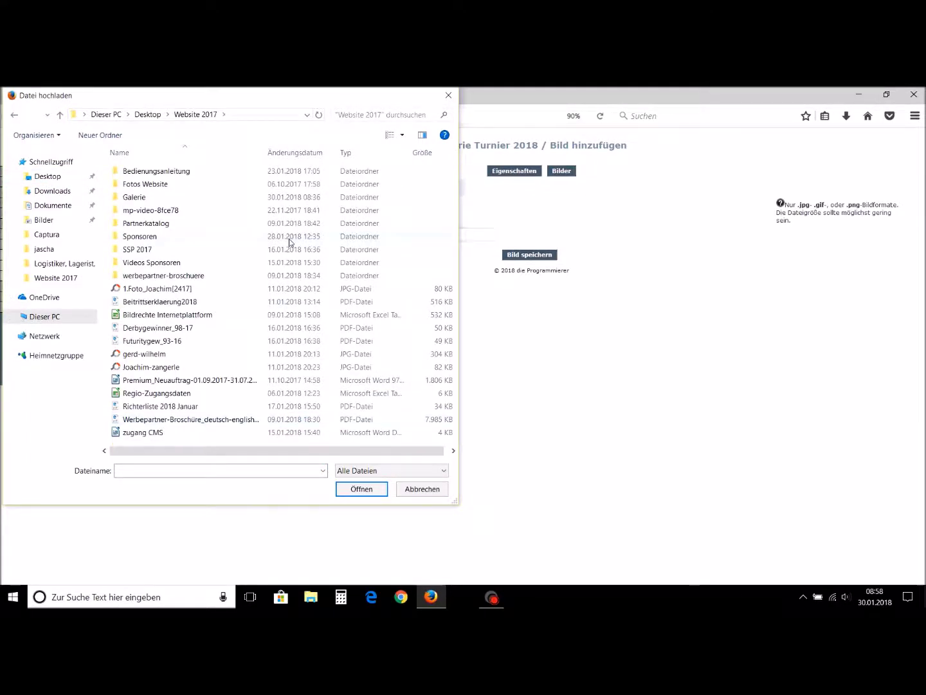
{"action": "double_click", "coordinate": [224, 197]}
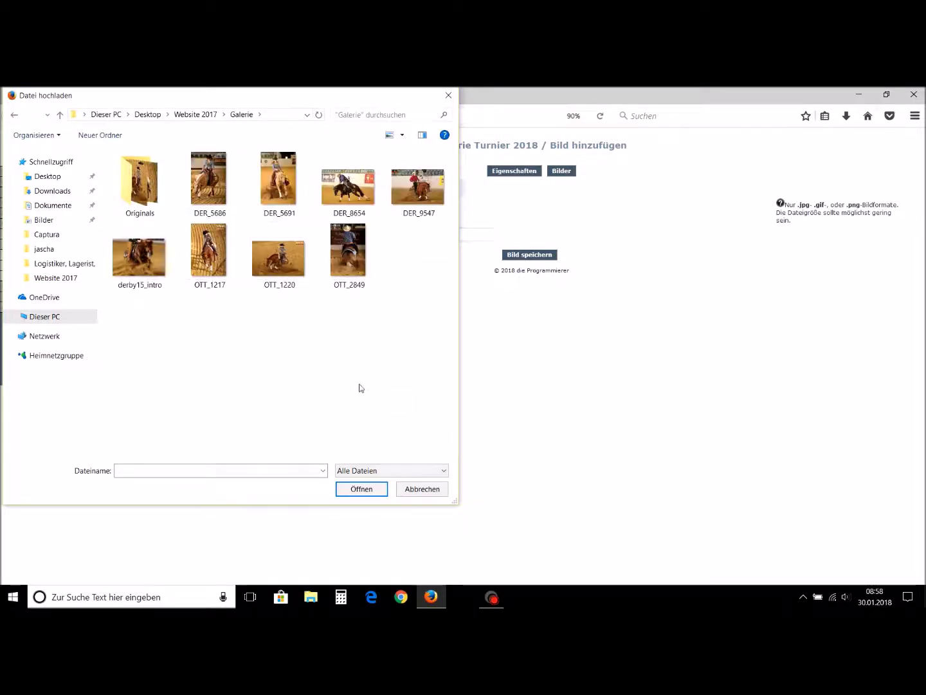
{"action": "left_click", "coordinate": [214, 202]}
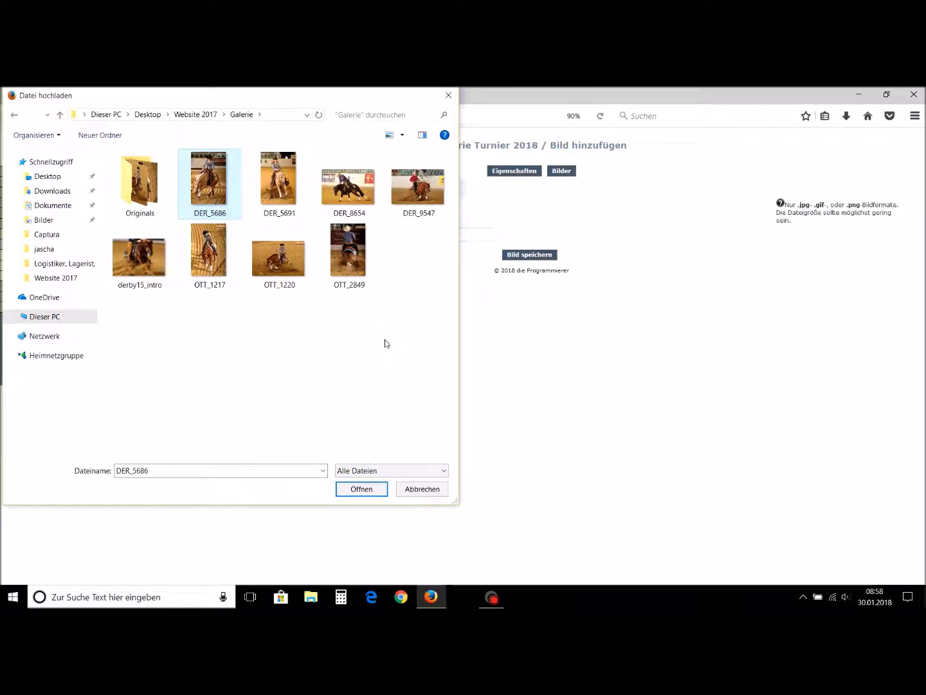
{"action": "left_click", "coordinate": [356, 273]}
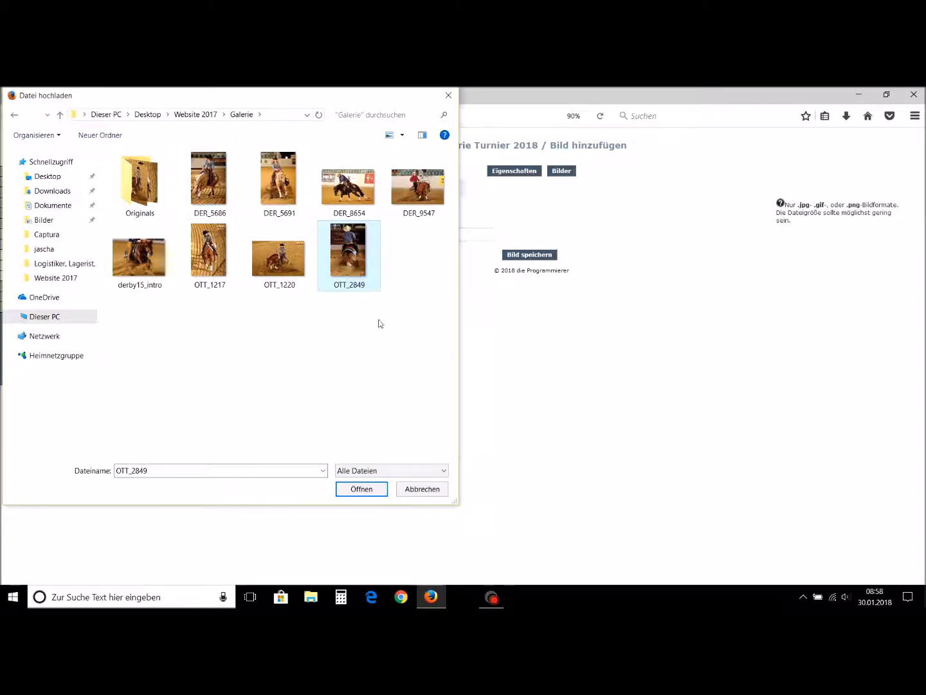
{"action": "left_click", "coordinate": [366, 491]}
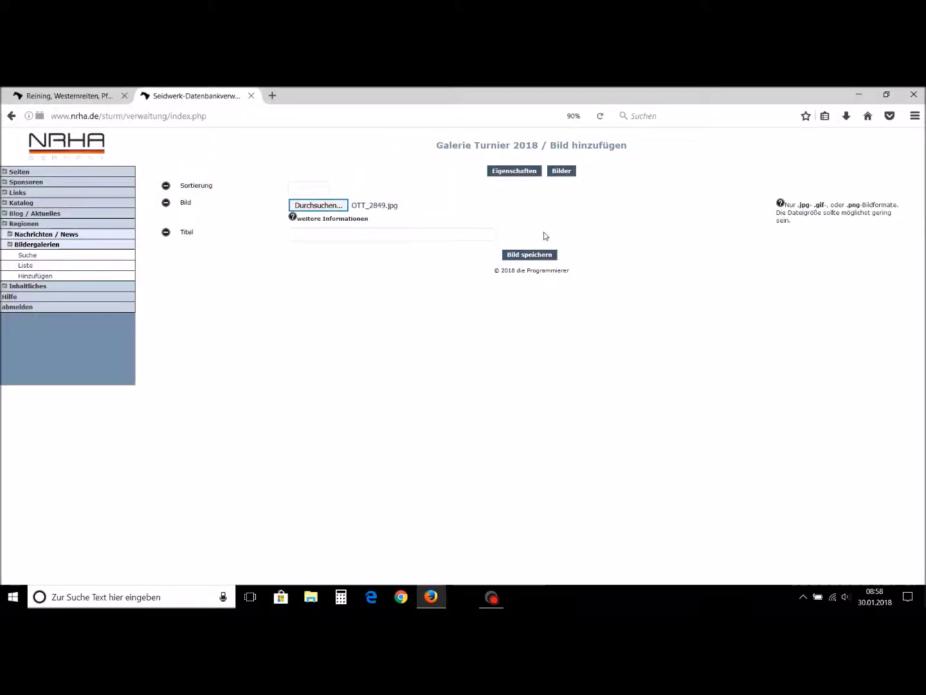
{"action": "left_click", "coordinate": [539, 257]}
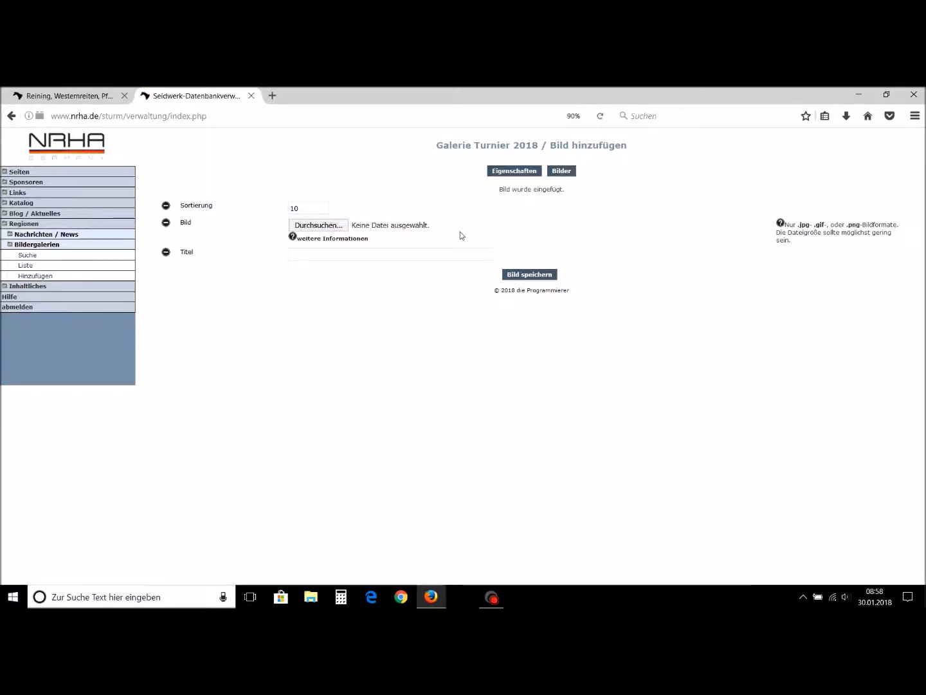
Return to the gallery's image overview, then add and save OTT_1220.jpg as another image.
{"action": "left_click", "coordinate": [569, 173]}
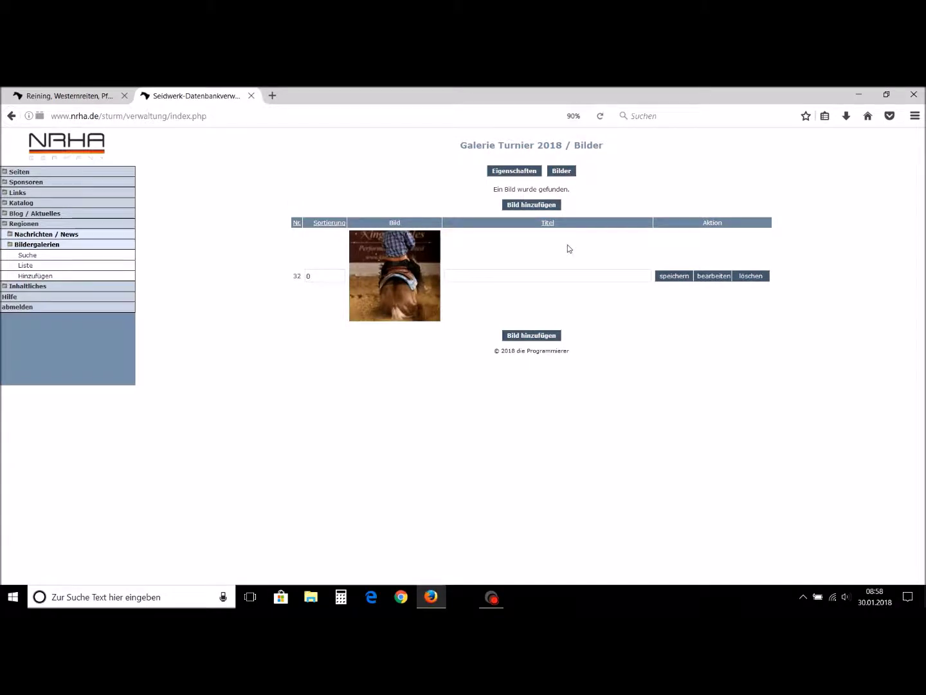
{"action": "left_click", "coordinate": [540, 336]}
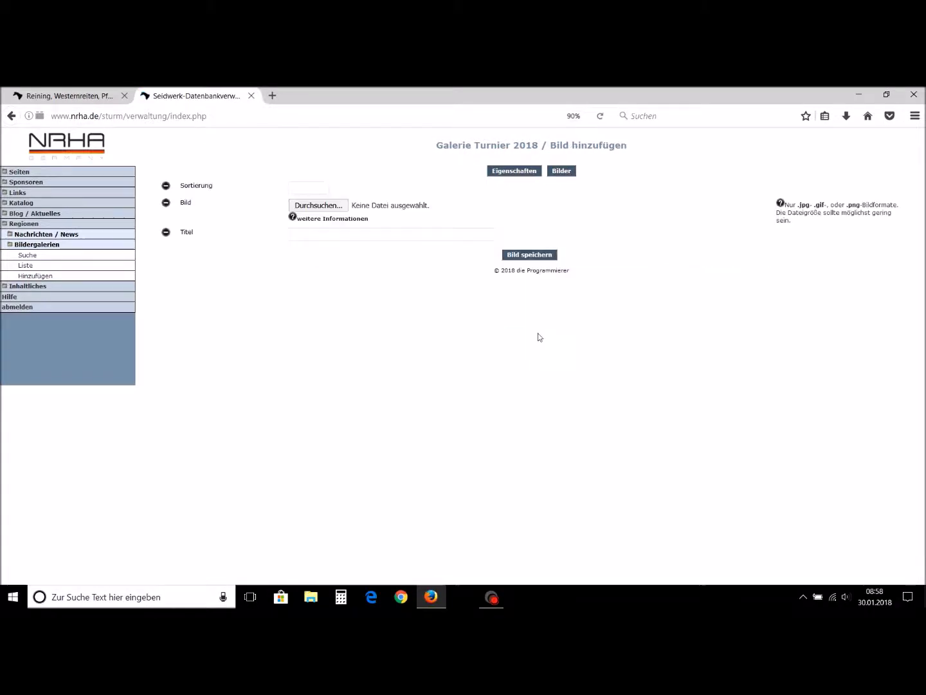
{"action": "left_click", "coordinate": [329, 206]}
{"action": "left_click", "coordinate": [287, 263]}
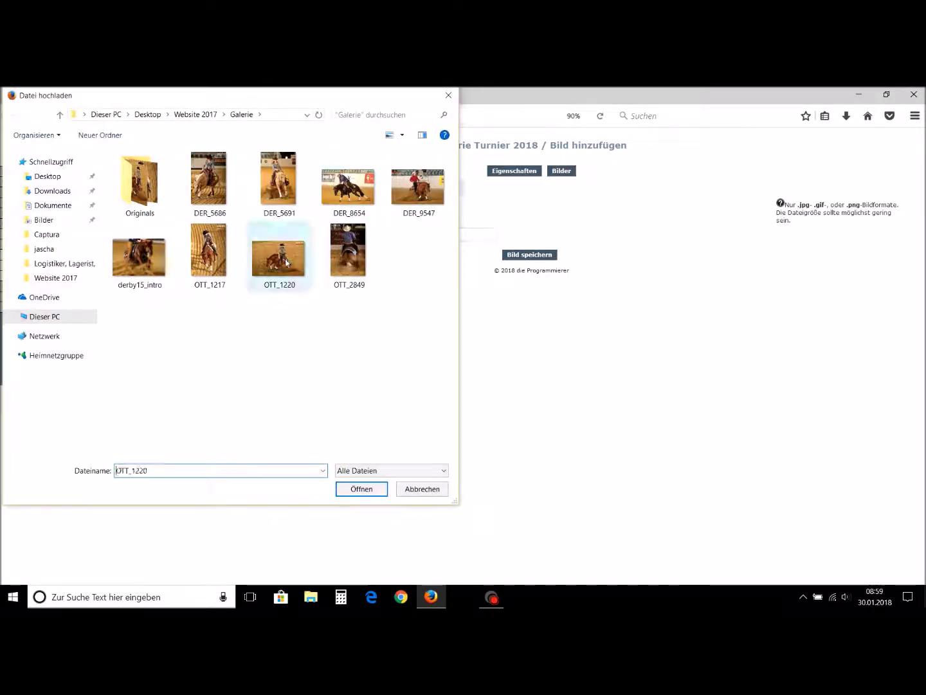
{"action": "left_click", "coordinate": [363, 489]}
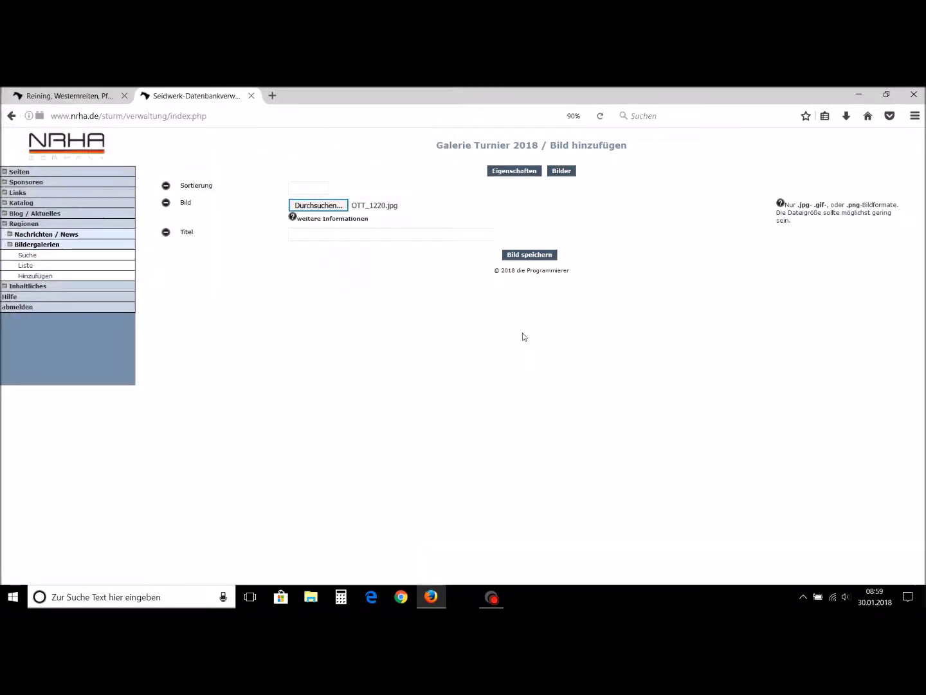
{"action": "left_click", "coordinate": [547, 256]}
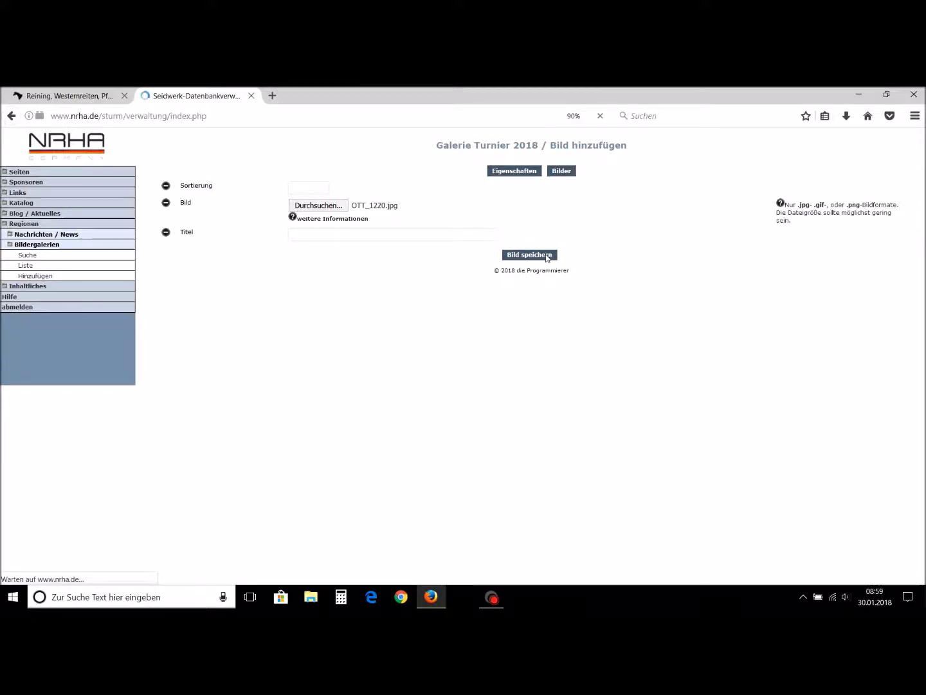
Go back to the image overview of the gallery and add OTT_1217.jpg as a new saved image.
{"action": "left_click", "coordinate": [569, 173]}
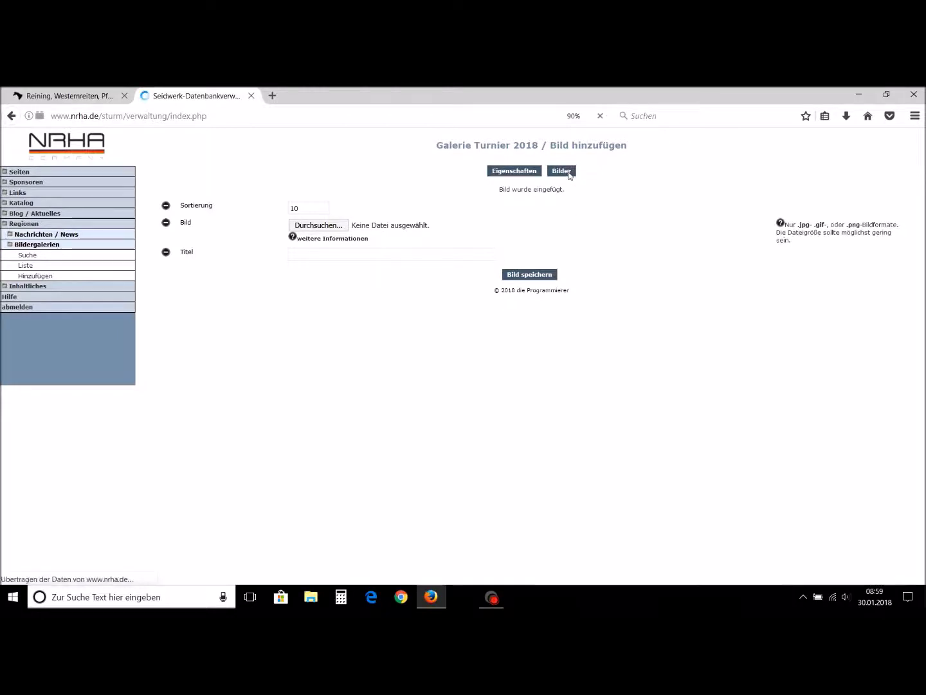
{"action": "left_click", "coordinate": [530, 431]}
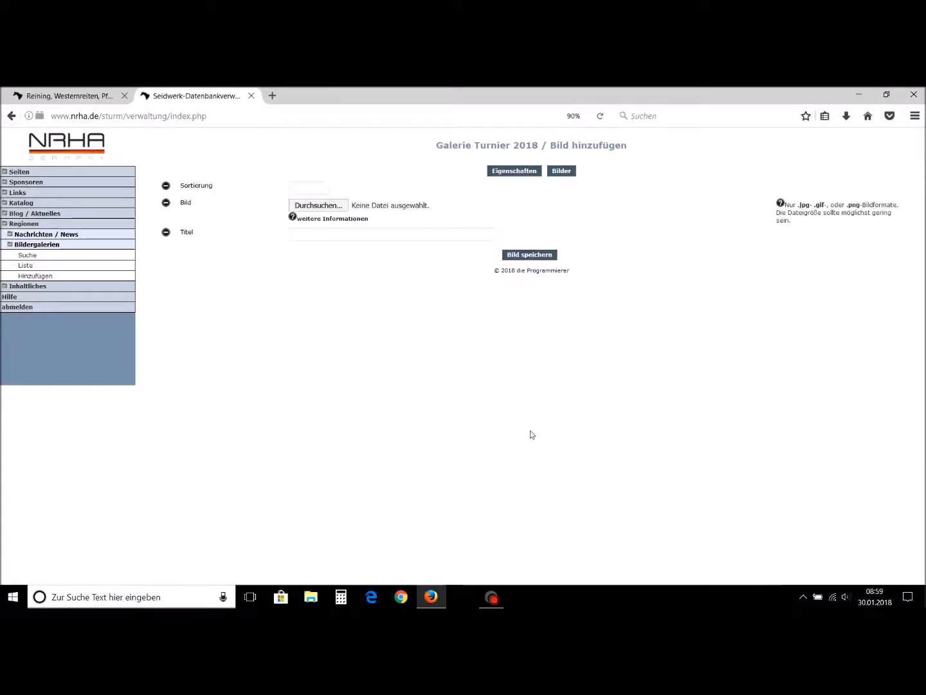
{"action": "left_click", "coordinate": [324, 206]}
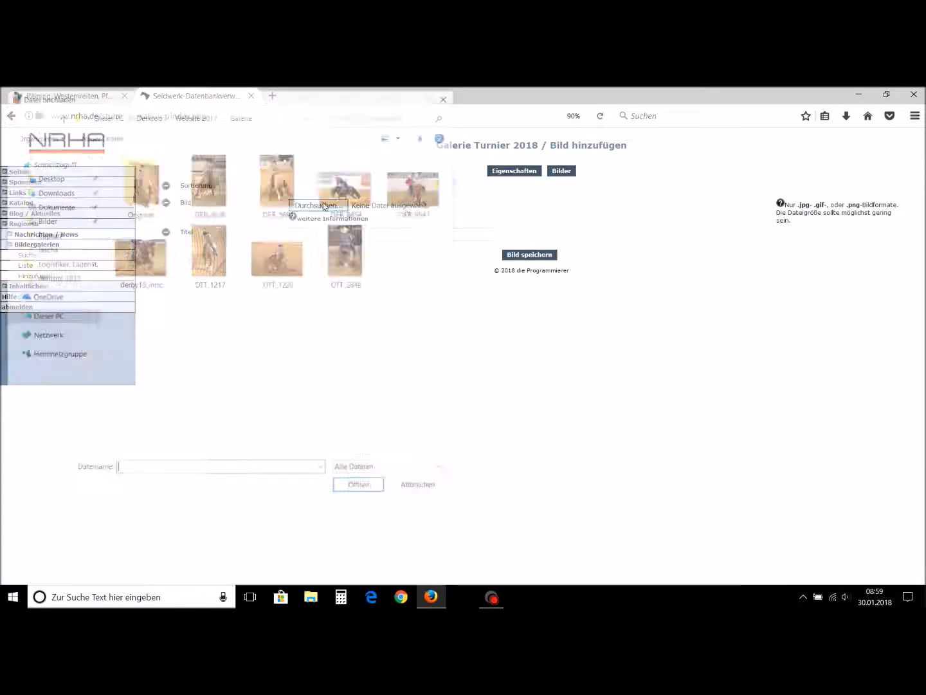
{"action": "left_click", "coordinate": [225, 278]}
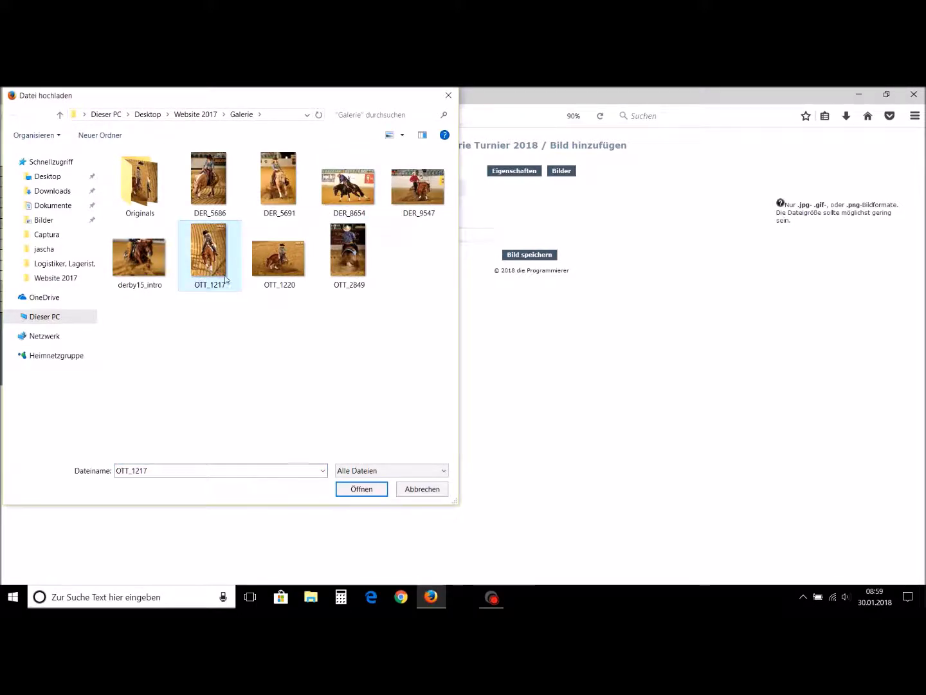
{"action": "left_click", "coordinate": [364, 489]}
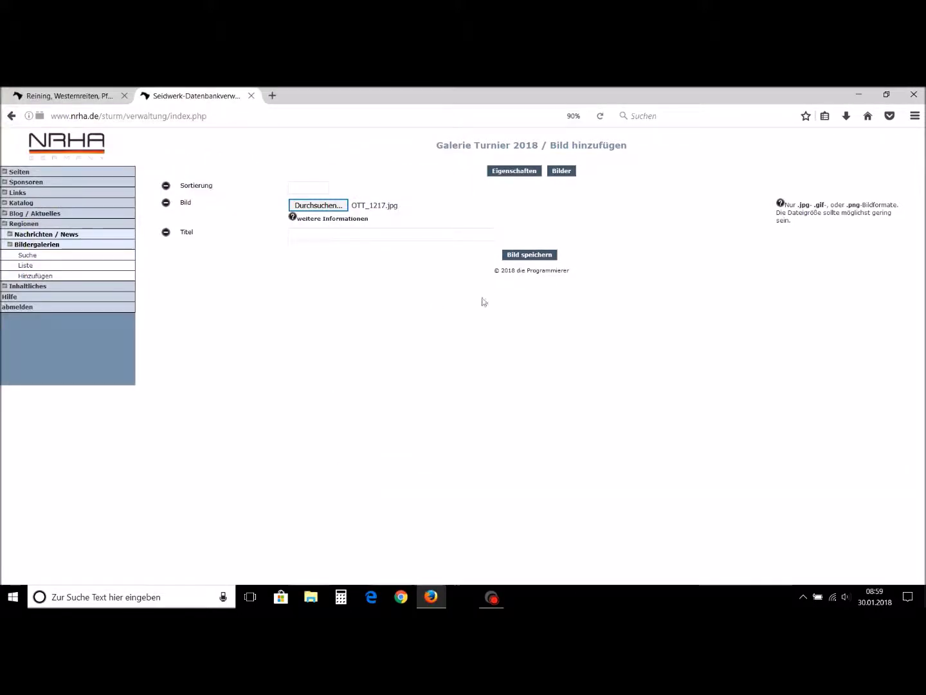
{"action": "left_click", "coordinate": [530, 256]}
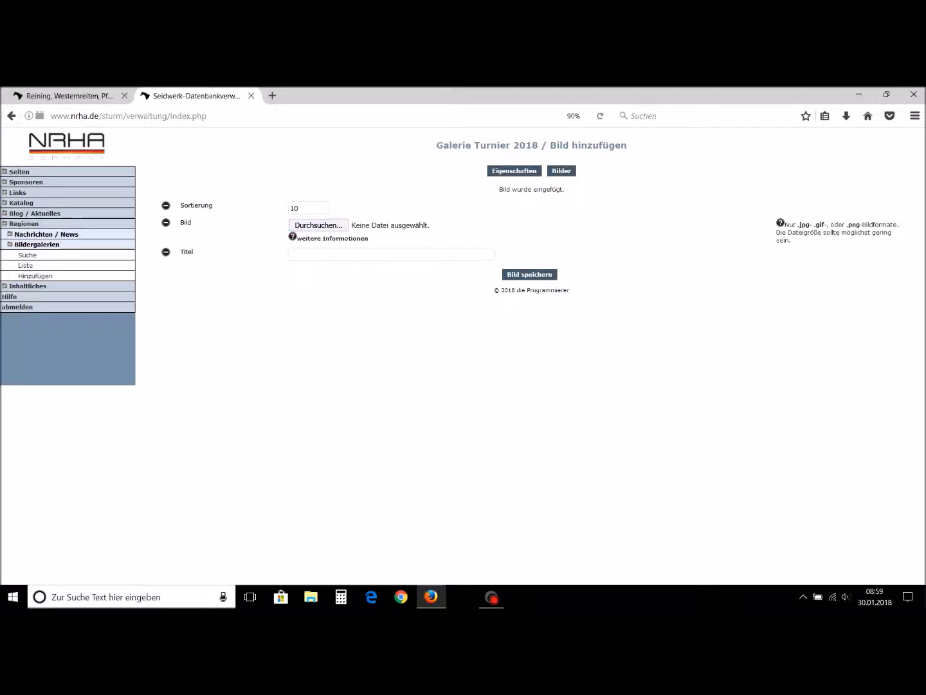
Add the image derby15_intro.jpg to the Turnier 2018 gallery and save it.
{"action": "left_click", "coordinate": [322, 227]}
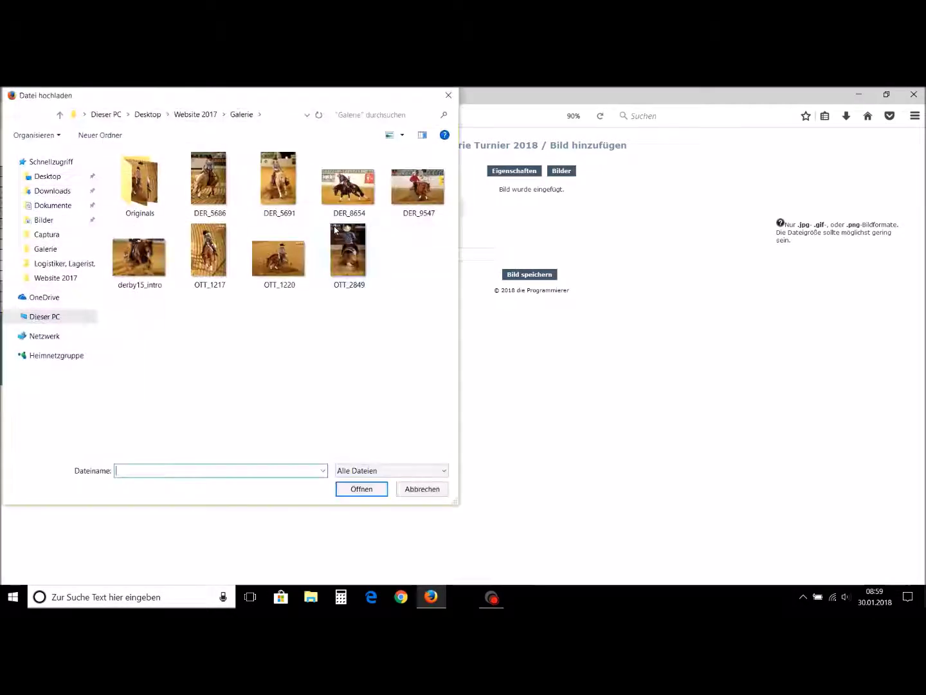
{"action": "left_click", "coordinate": [139, 256]}
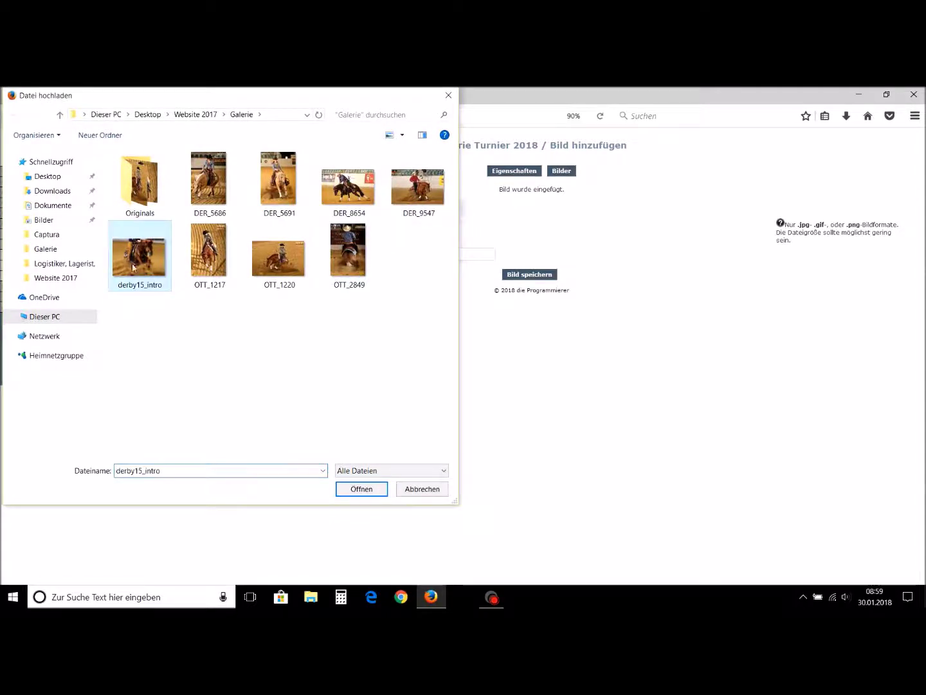
{"action": "left_click", "coordinate": [366, 493]}
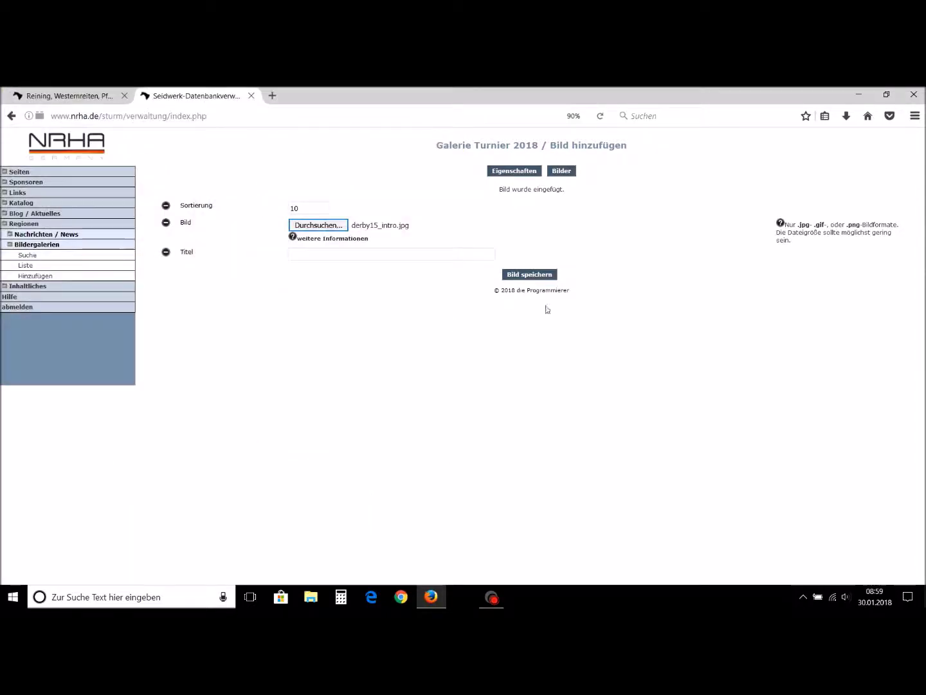
{"action": "left_click", "coordinate": [532, 279]}
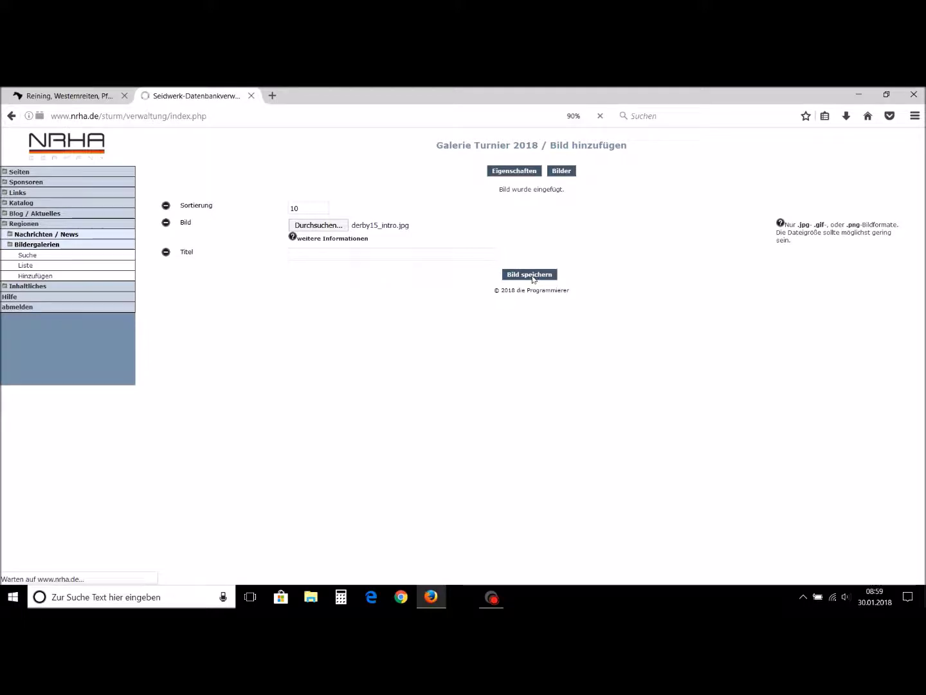
Add the image DER_9547 to the Turnier 2018 gallery and save it.
{"action": "left_click", "coordinate": [319, 225]}
{"action": "left_click", "coordinate": [424, 192]}
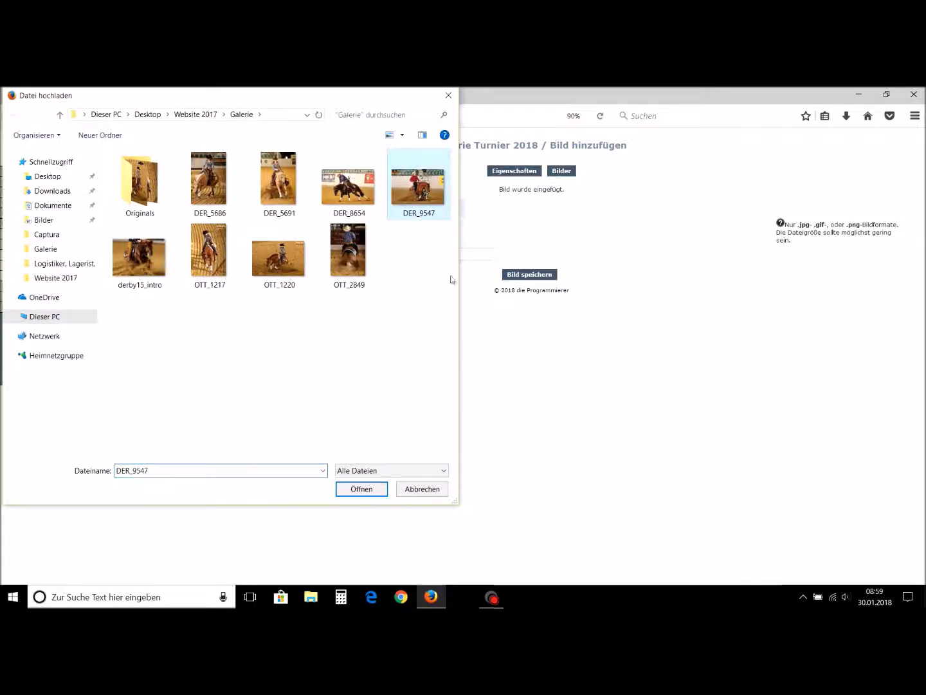
{"action": "left_click", "coordinate": [533, 275]}
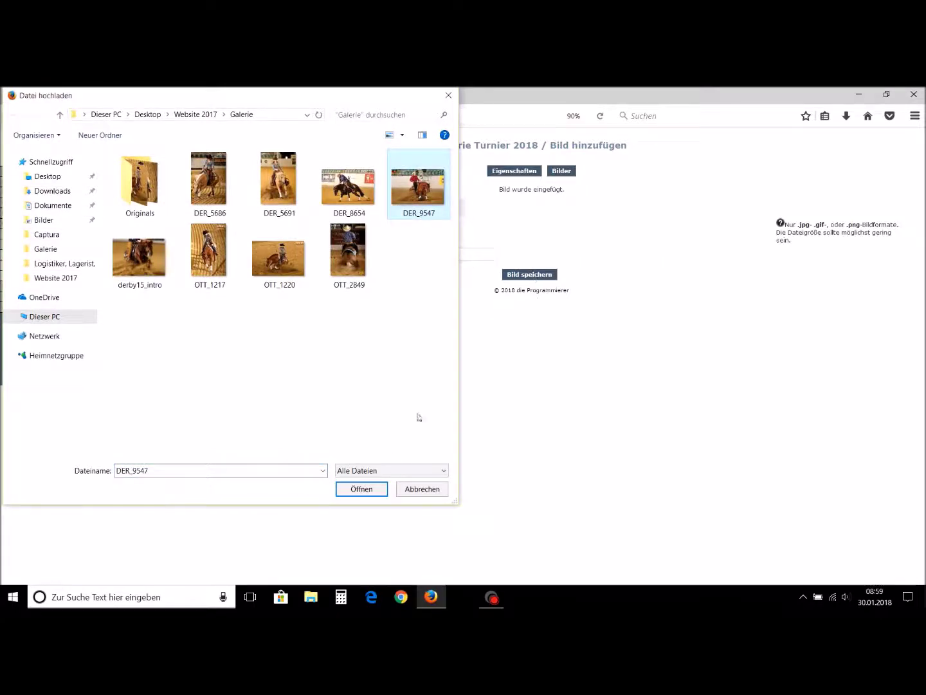
{"action": "left_click", "coordinate": [363, 489]}
{"action": "left_click", "coordinate": [534, 275]}
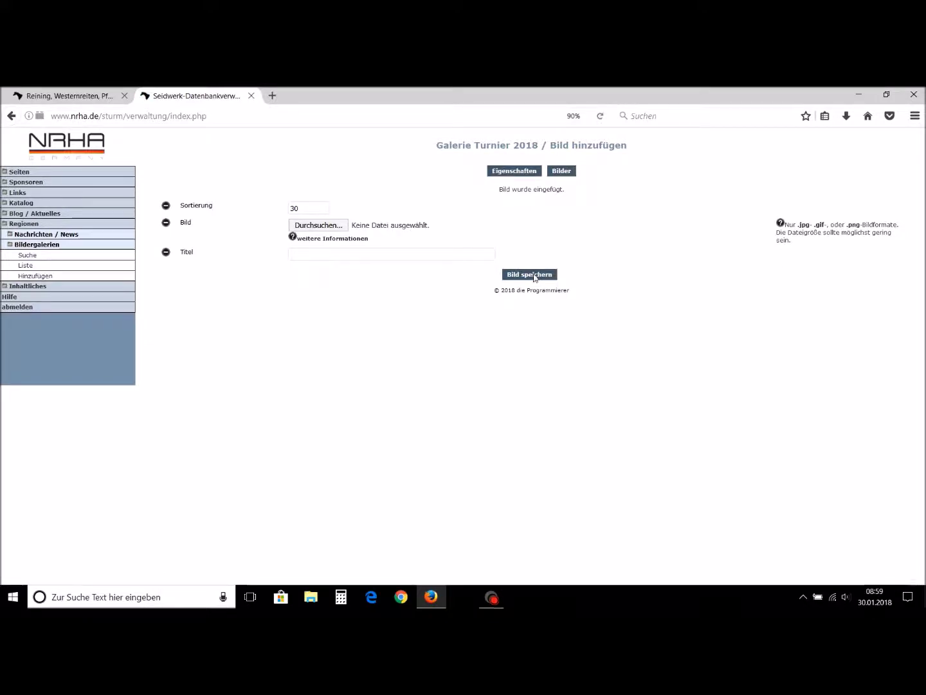
Add the image DER_8654.jpg to the Turnier 2018 gallery and save it.
{"action": "left_click", "coordinate": [318, 225]}
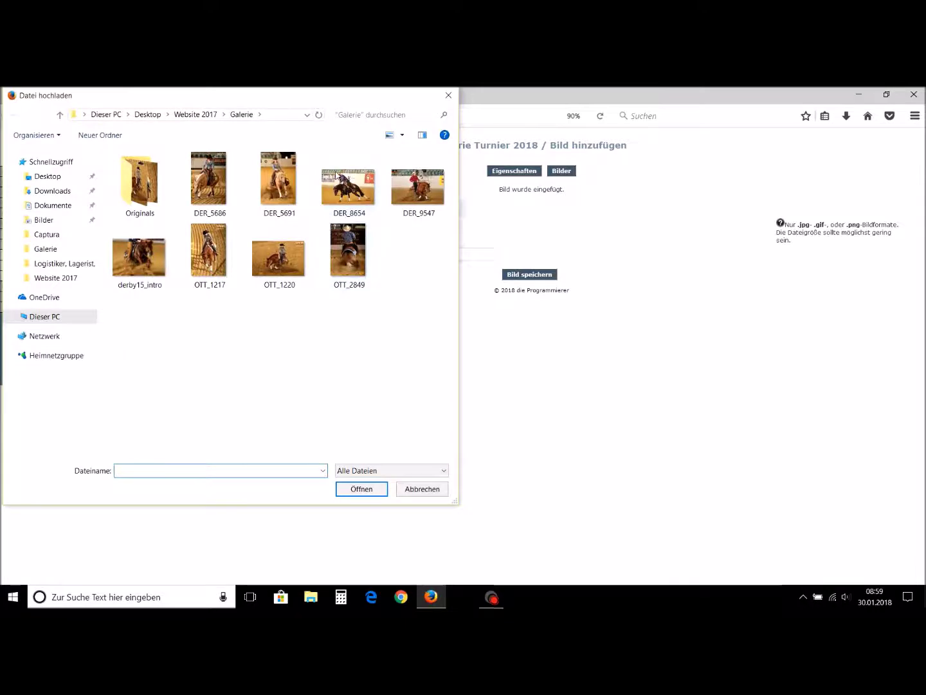
{"action": "left_click", "coordinate": [352, 193]}
{"action": "left_click", "coordinate": [362, 489]}
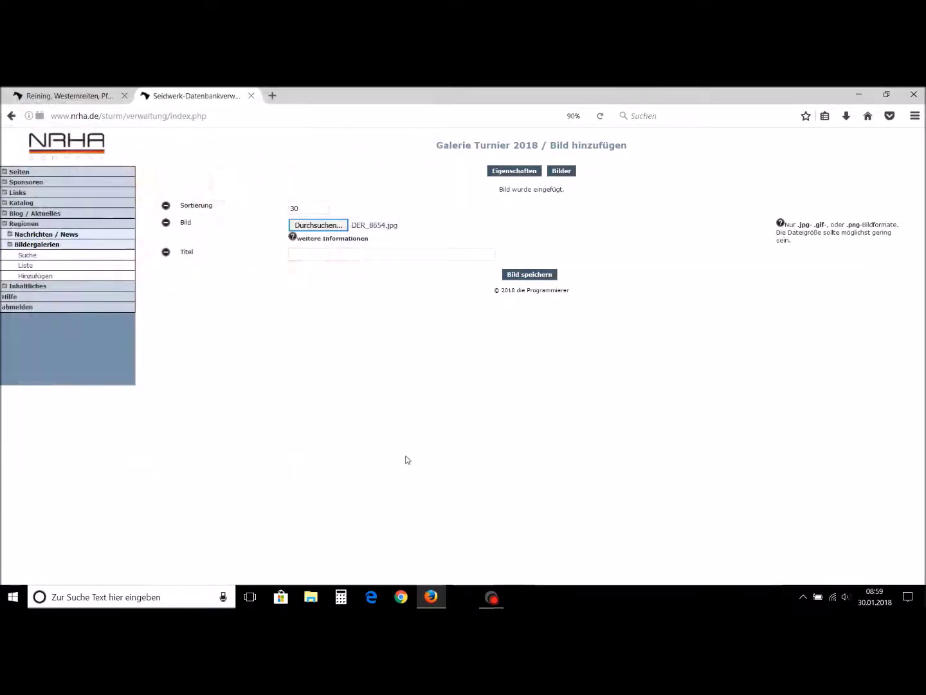
{"action": "left_click", "coordinate": [546, 275]}
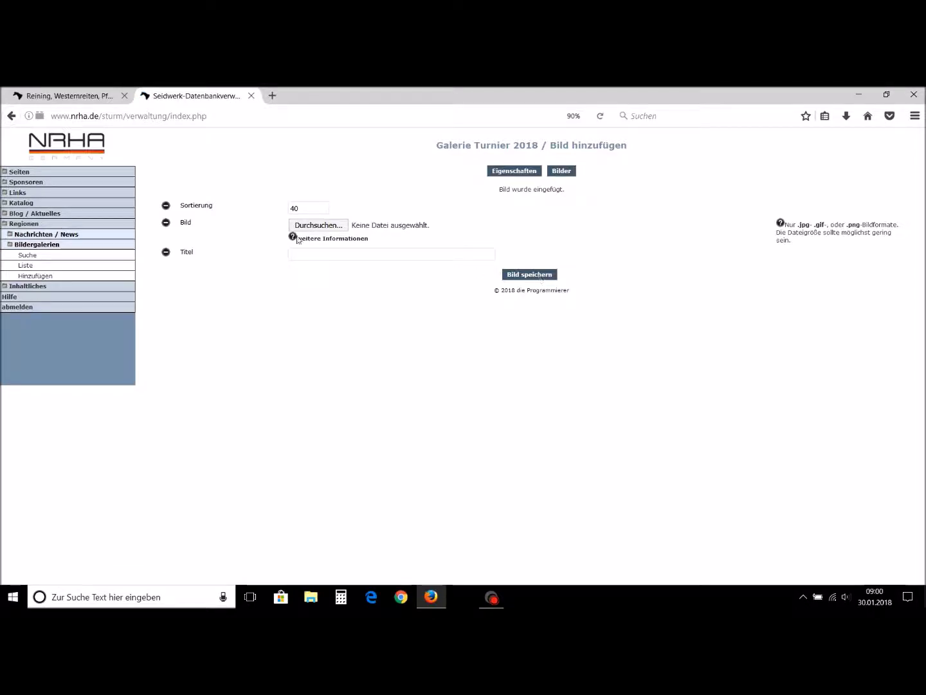
Add the image DER_5691 to the Turnier 2018 gallery and save it.
{"action": "left_click", "coordinate": [329, 229]}
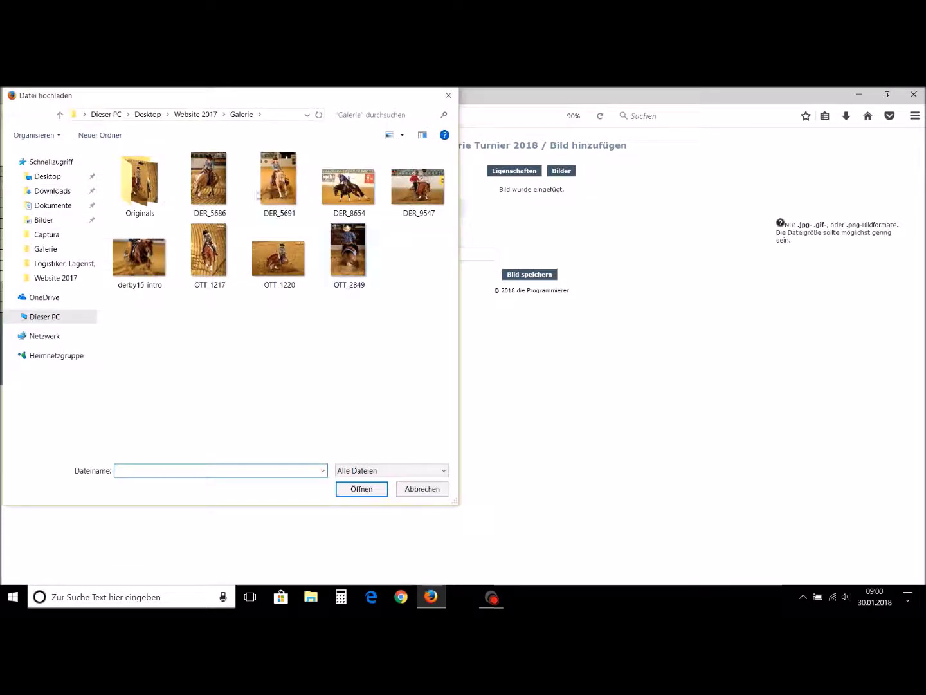
{"action": "left_click", "coordinate": [309, 216]}
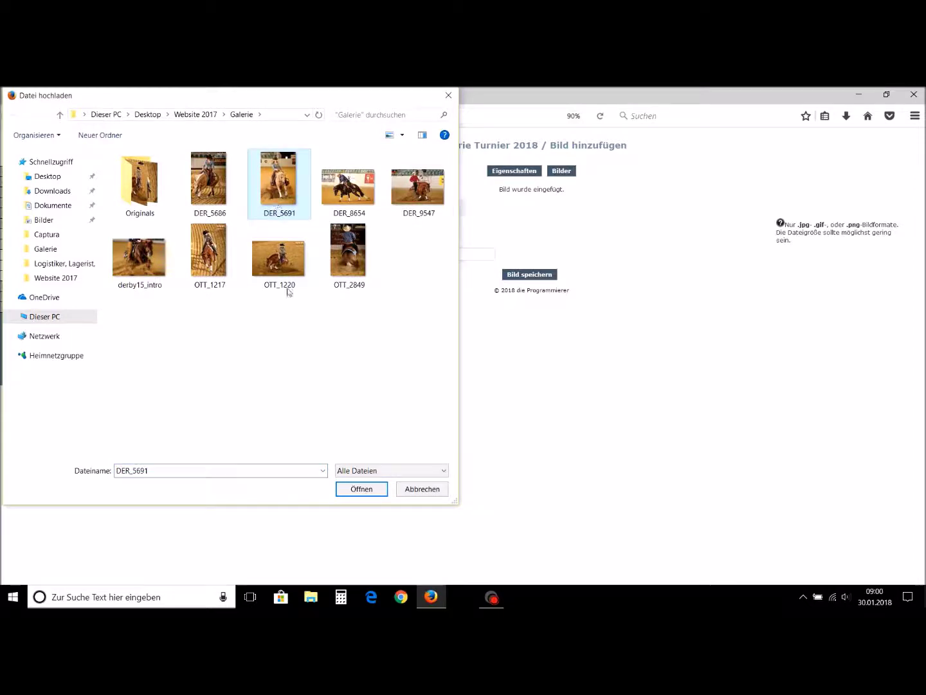
{"action": "left_click", "coordinate": [368, 489]}
{"action": "left_click", "coordinate": [541, 282]}
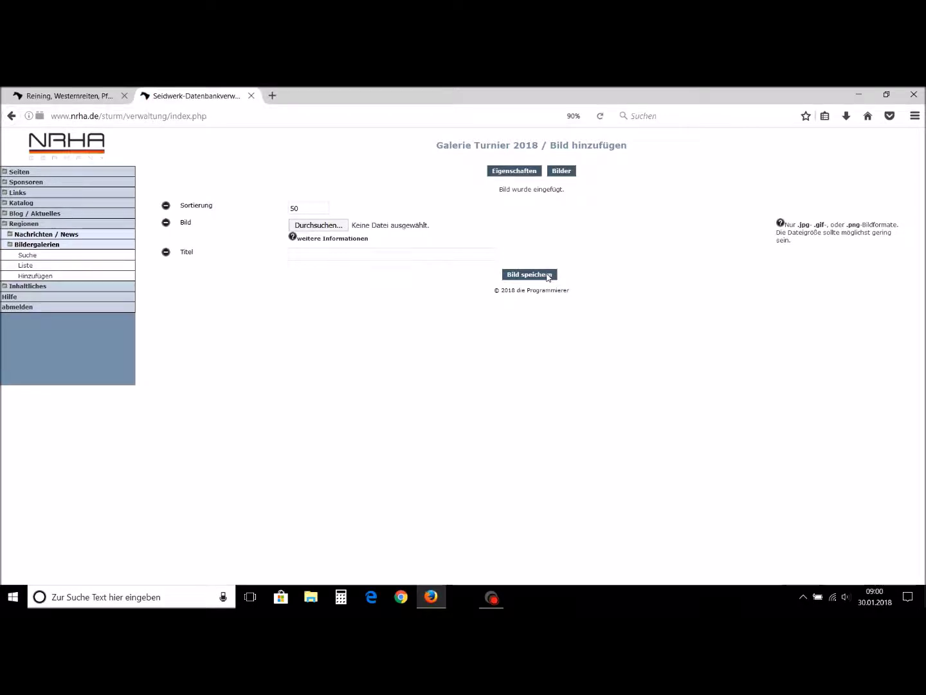
Review the image overview of the Turnier 2018 gallery, checking the uploaded photos and their sort values.
{"action": "left_click", "coordinate": [561, 172]}
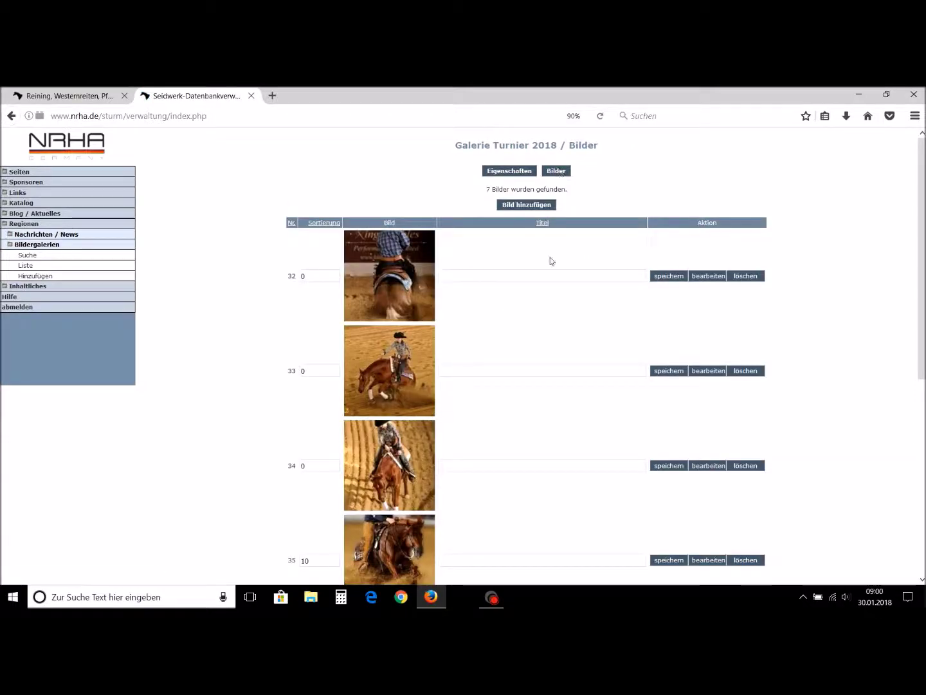
{"action": "scroll", "coordinate": [489, 264], "scroll_direction": "down", "scroll_amount": 5}
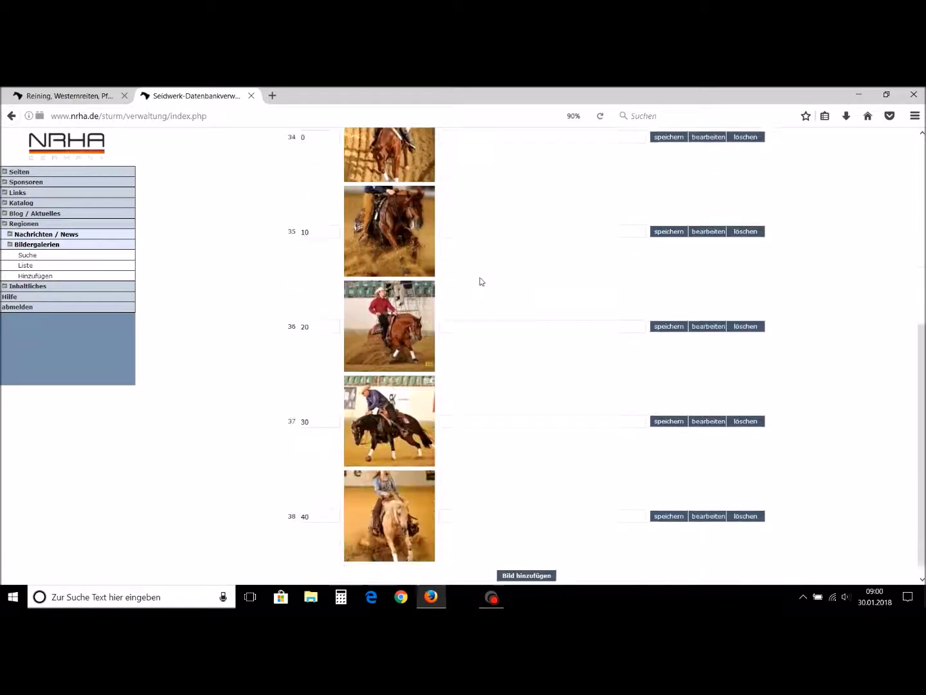
{"action": "scroll", "coordinate": [478, 284], "scroll_direction": "up", "scroll_amount": 1}
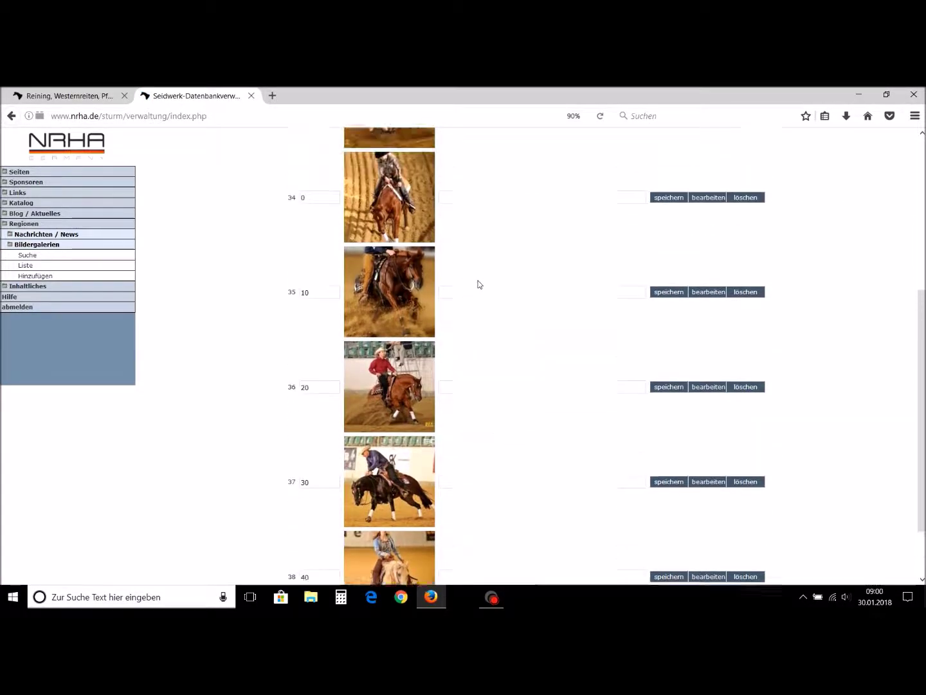
{"action": "scroll", "coordinate": [478, 284], "scroll_direction": "up", "scroll_amount": 3}
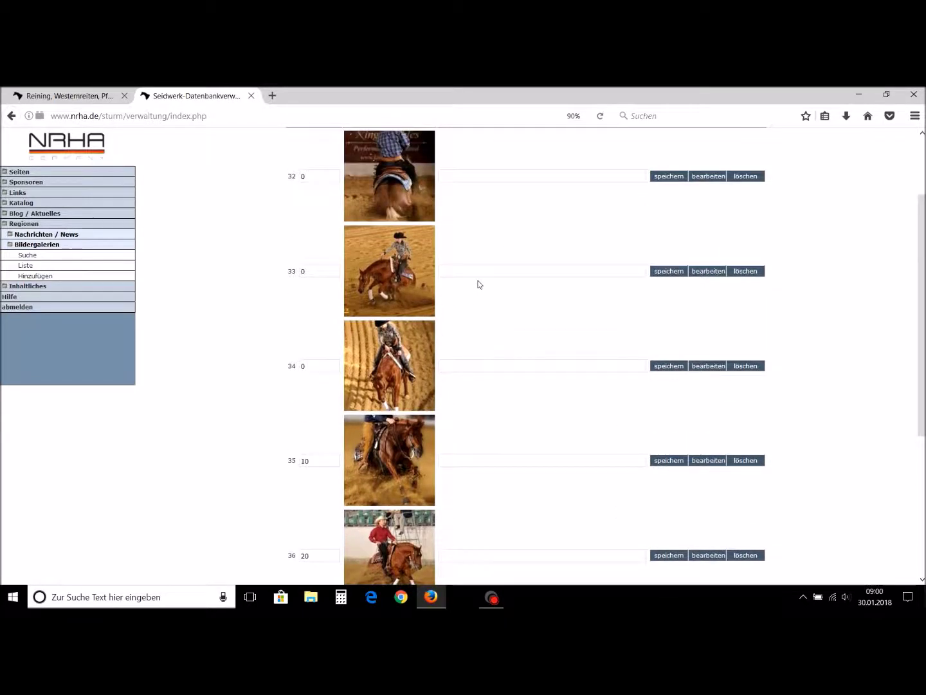
{"action": "scroll", "coordinate": [478, 283], "scroll_direction": "up", "scroll_amount": 2}
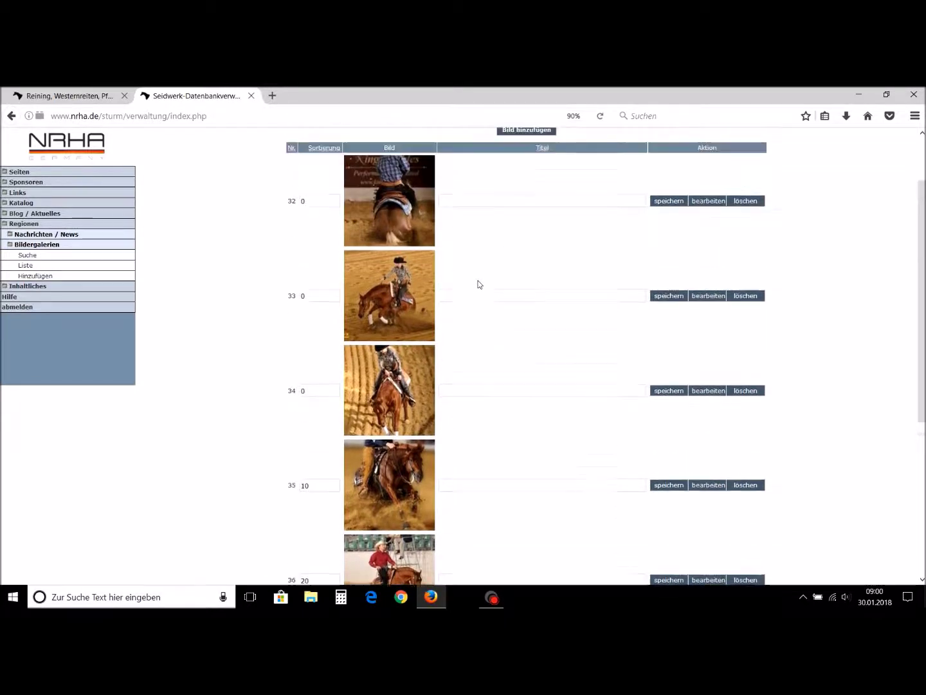
{"action": "scroll", "coordinate": [478, 283], "scroll_direction": "down", "scroll_amount": 1}
{"action": "scroll", "coordinate": [478, 284], "scroll_direction": "down", "scroll_amount": 1}
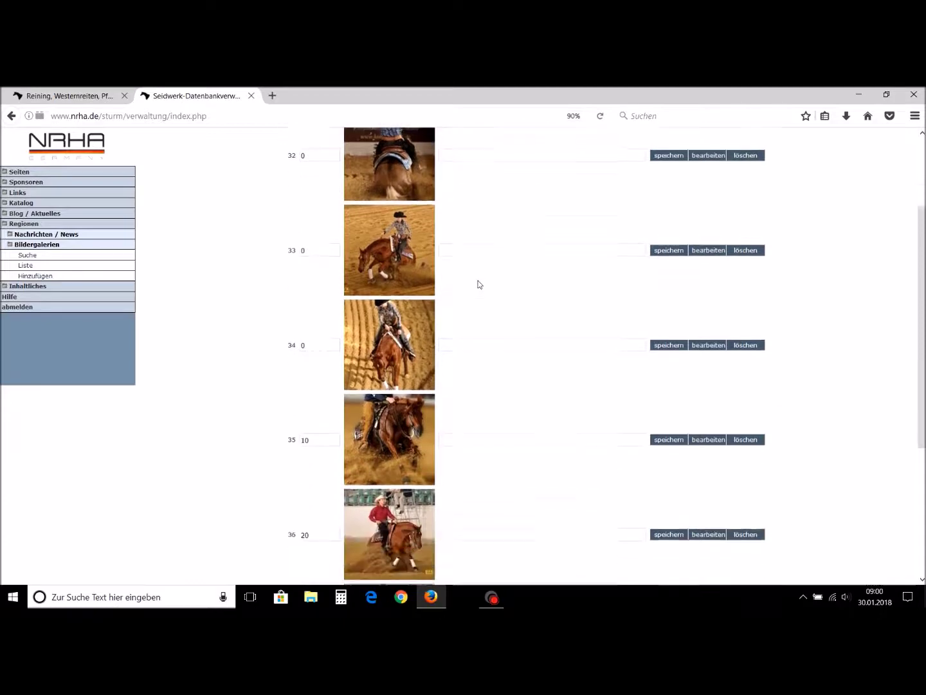
{"action": "scroll", "coordinate": [478, 283], "scroll_direction": "up", "scroll_amount": 2}
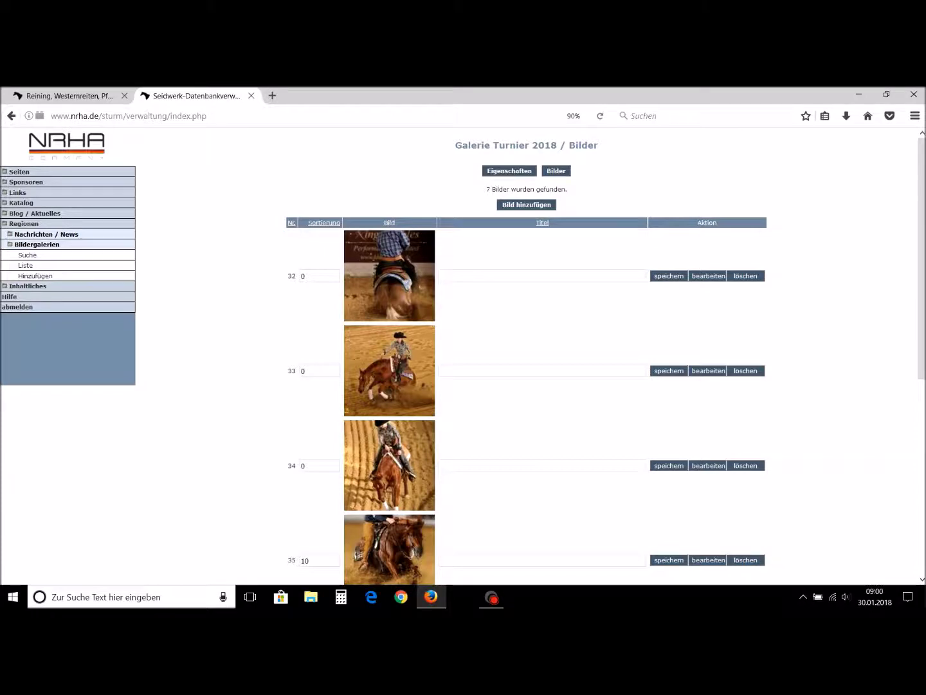
{"action": "scroll", "coordinate": [501, 306], "scroll_direction": "down", "scroll_amount": 5}
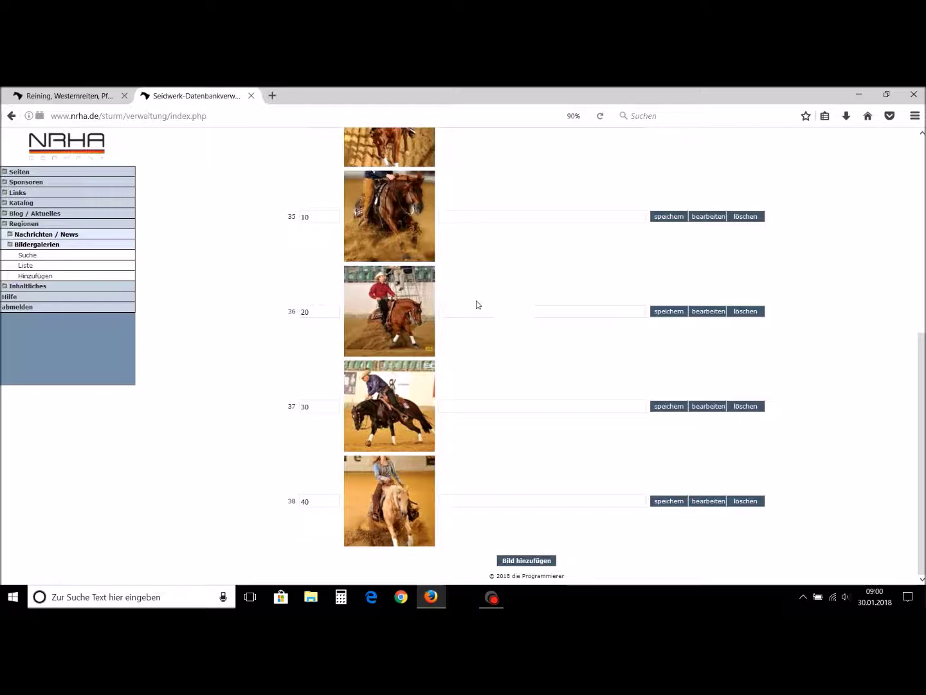
Find the region's Bildergalerie page in the page tree and open its German text set for editing.
{"action": "left_click", "coordinate": [23, 173]}
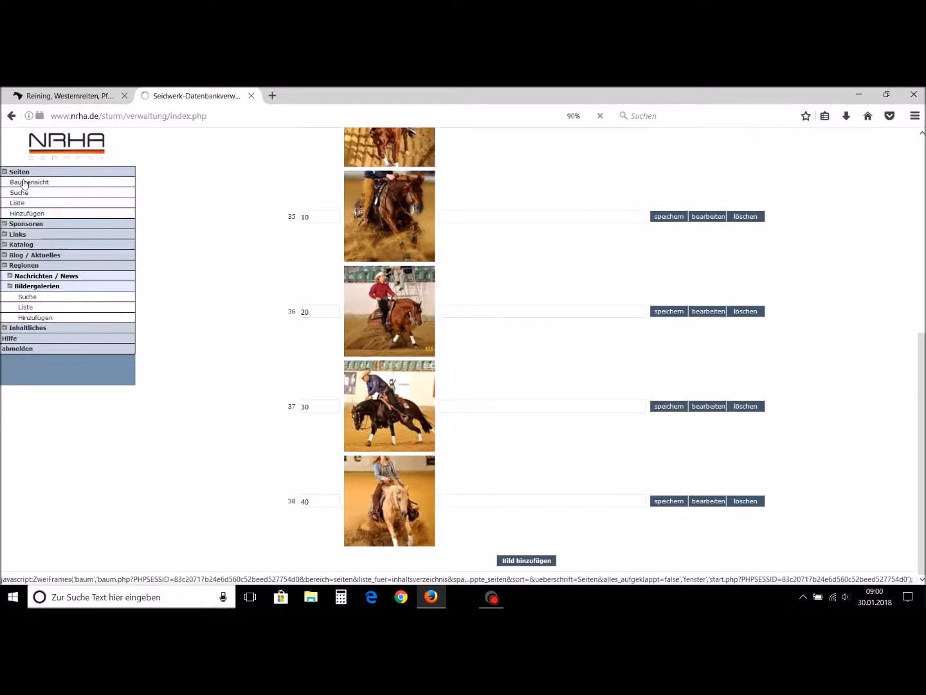
{"action": "left_click", "coordinate": [25, 183]}
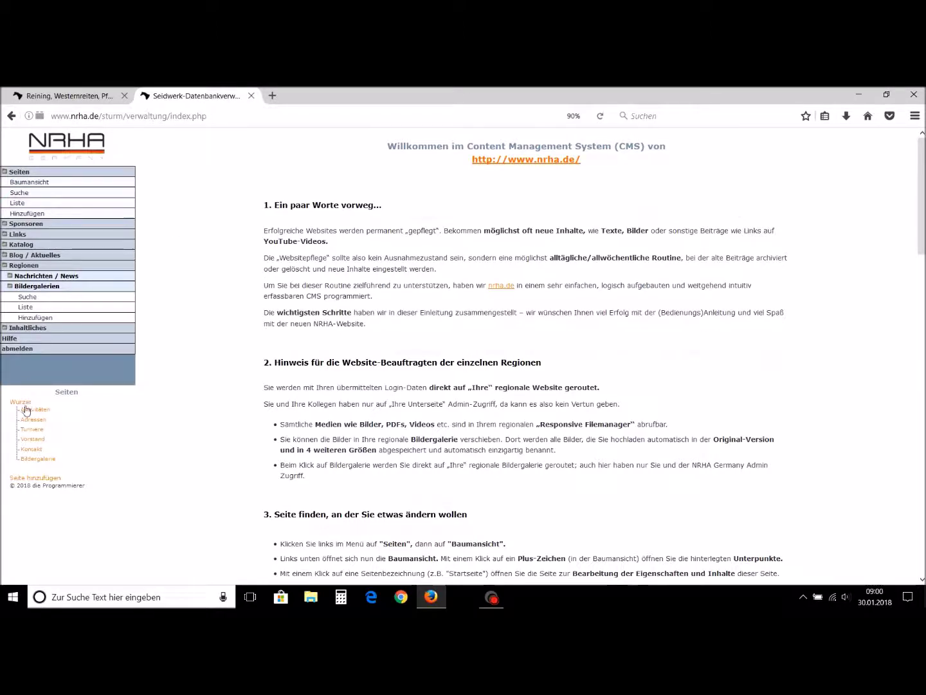
{"action": "left_click", "coordinate": [40, 460]}
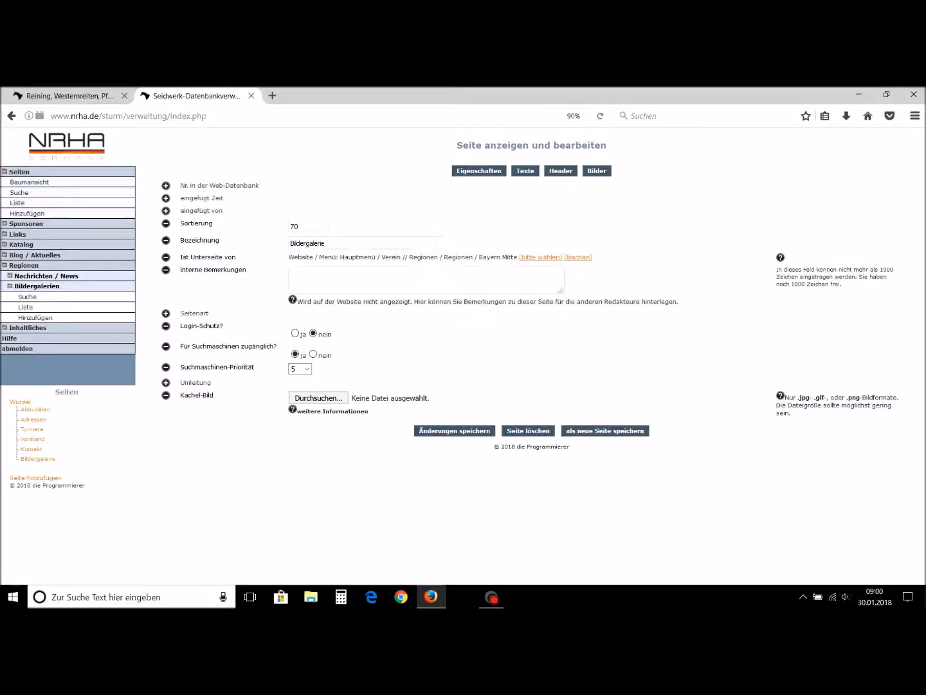
{"action": "left_click", "coordinate": [530, 174]}
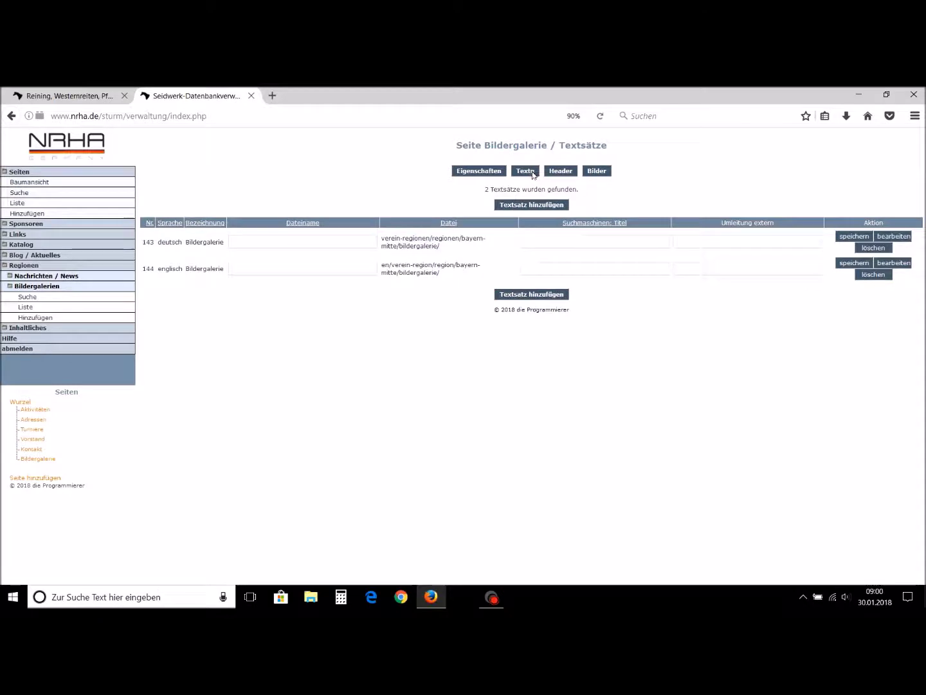
{"action": "left_click", "coordinate": [894, 237]}
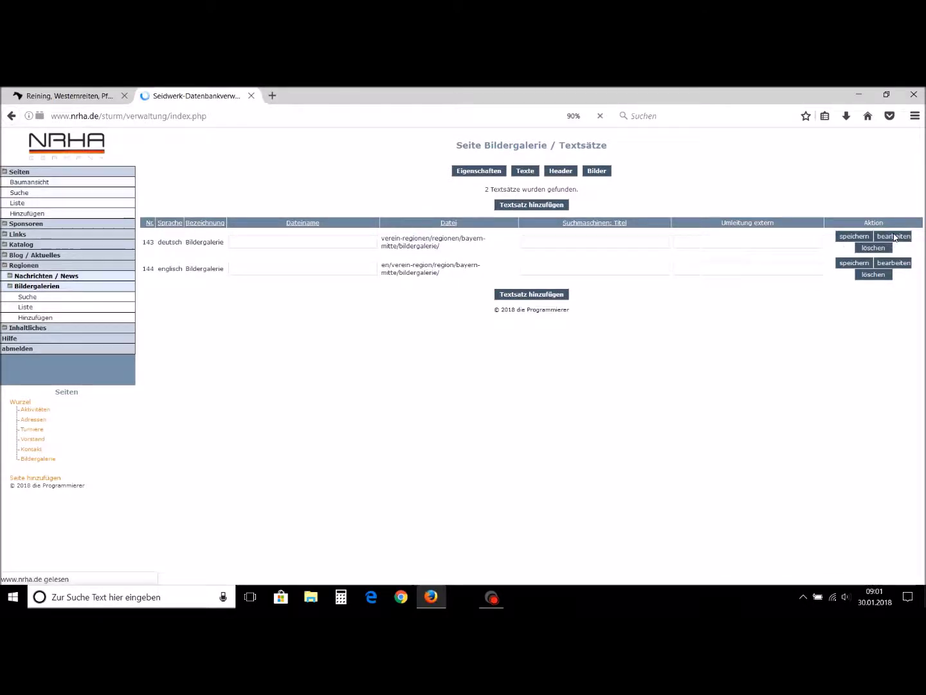
Append a single-column content row below the Regiomaturity 28.07.-31.07.2016 block in the page text.
{"action": "scroll", "coordinate": [709, 263], "scroll_direction": "down", "scroll_amount": 5}
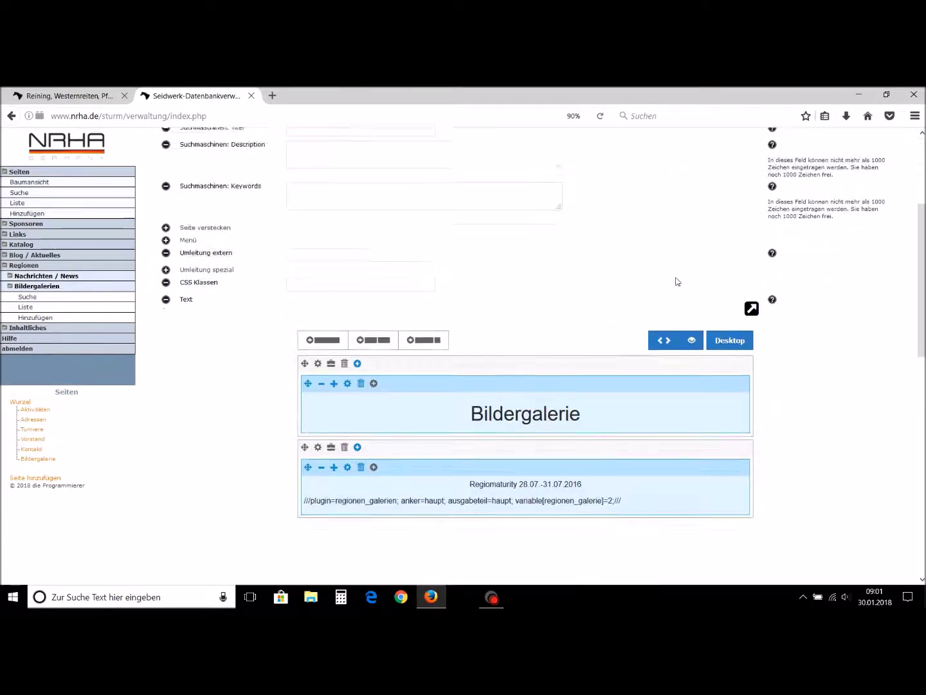
{"action": "scroll", "coordinate": [677, 281], "scroll_direction": "down", "scroll_amount": 3}
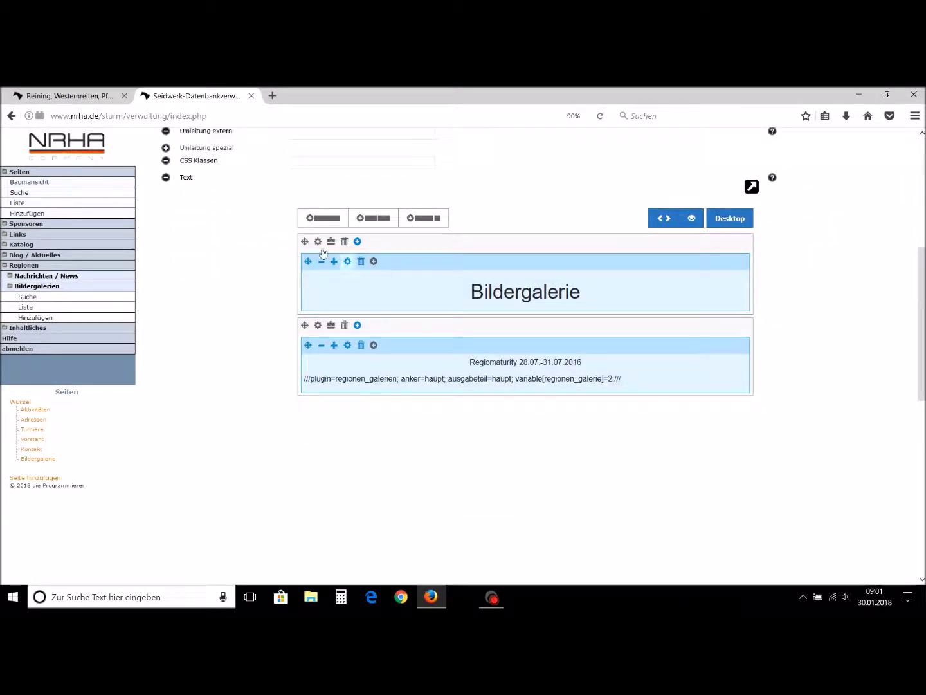
{"action": "left_click", "coordinate": [328, 220]}
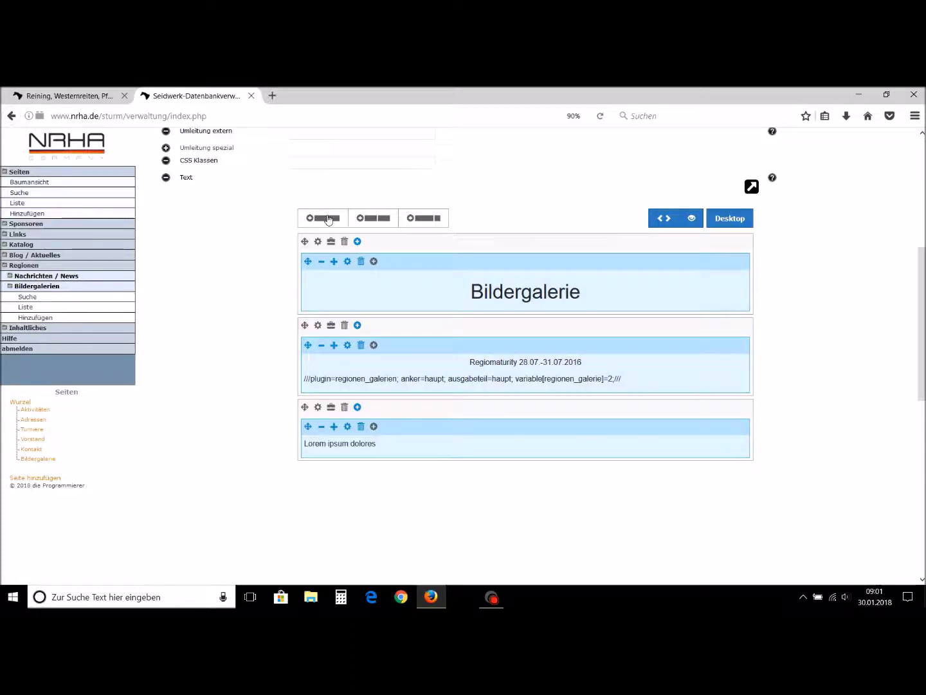
Replace the placeholder text in the new row with the regional gallery shortcode for Bayern Mitte – Turnier 2018 and save the text set.
{"action": "left_click", "coordinate": [384, 445]}
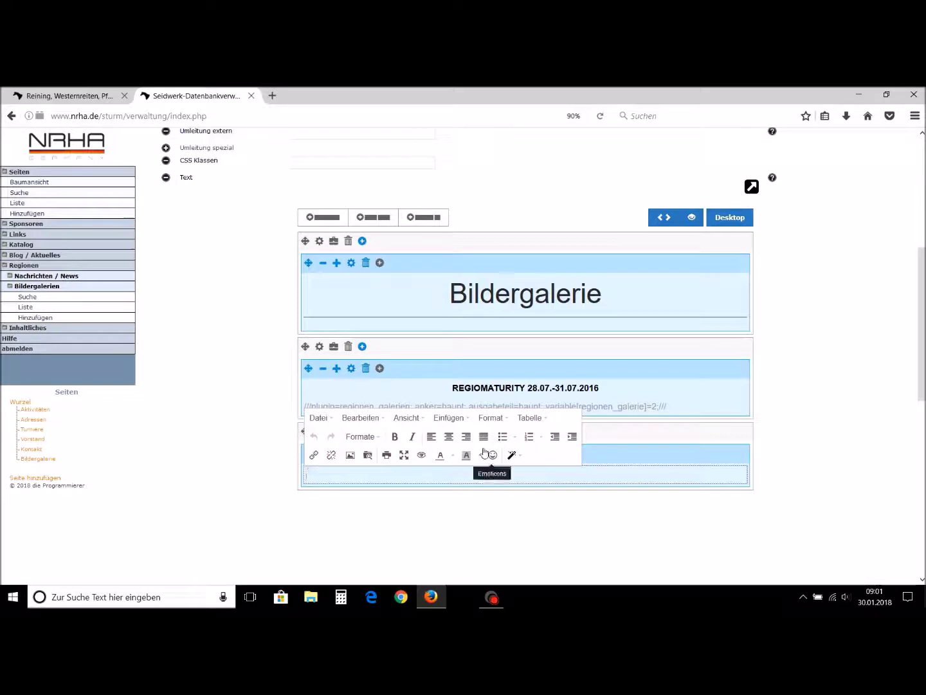
{"action": "left_click", "coordinate": [469, 418]}
{"action": "scroll", "coordinate": [473, 424], "scroll_direction": "down", "scroll_amount": 3}
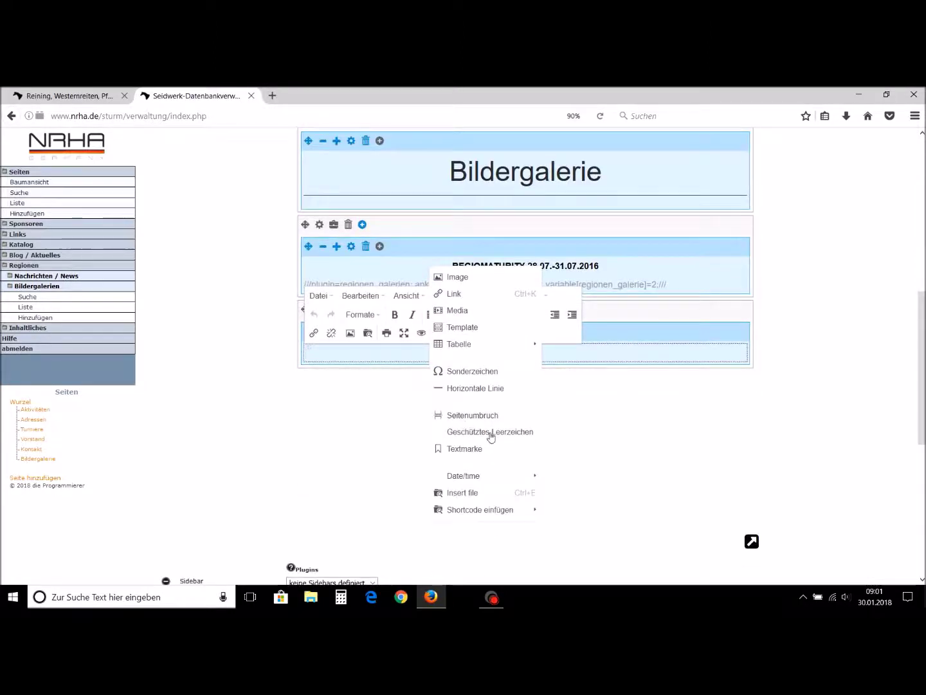
{"action": "mouse_move", "coordinate": [504, 512]}
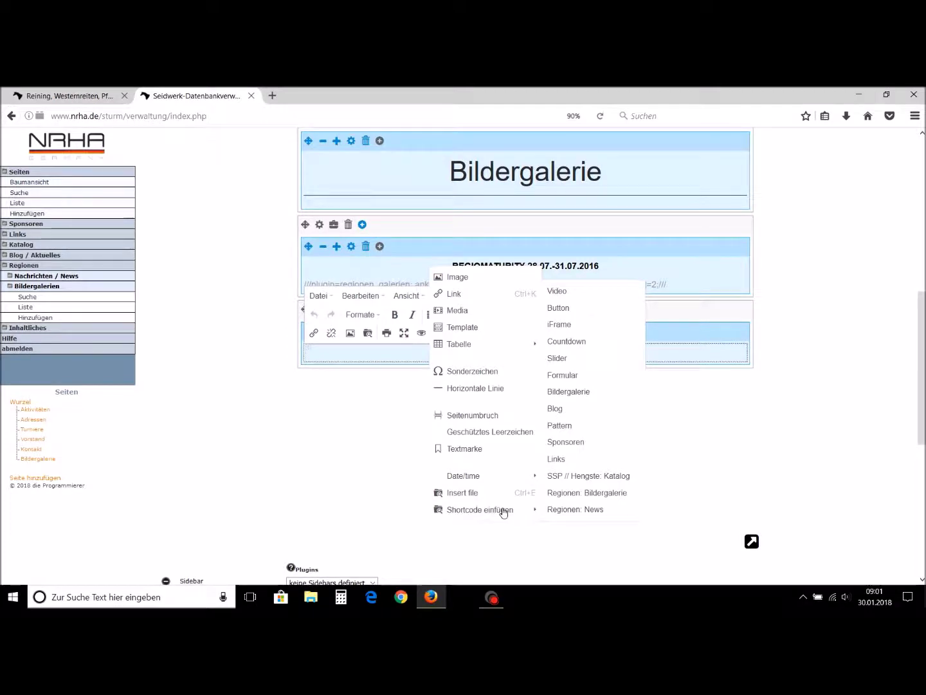
{"action": "left_click", "coordinate": [591, 494]}
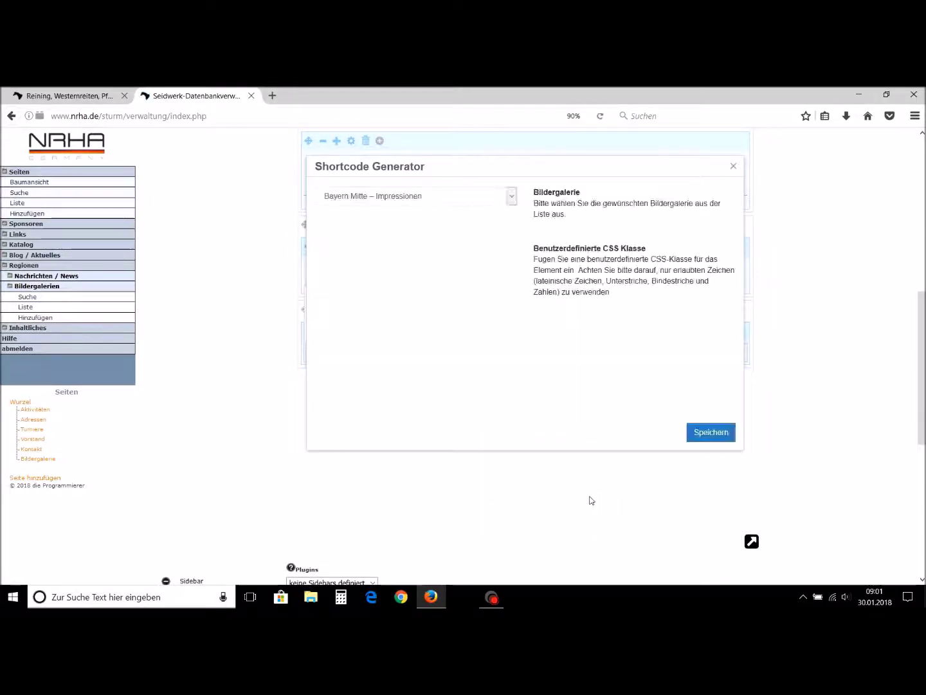
{"action": "left_click", "coordinate": [513, 196]}
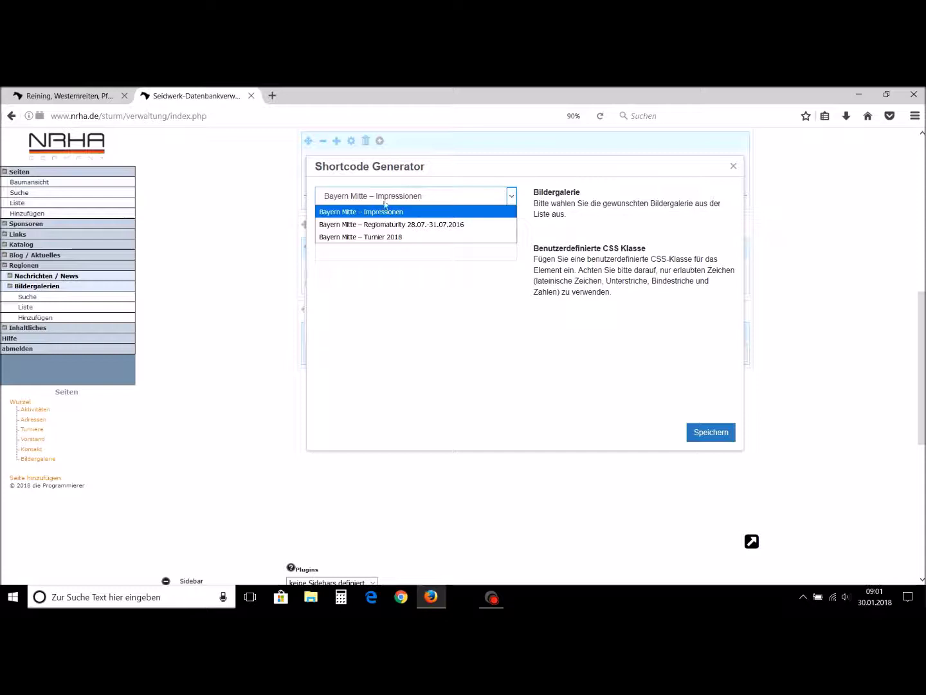
{"action": "left_click", "coordinate": [383, 238]}
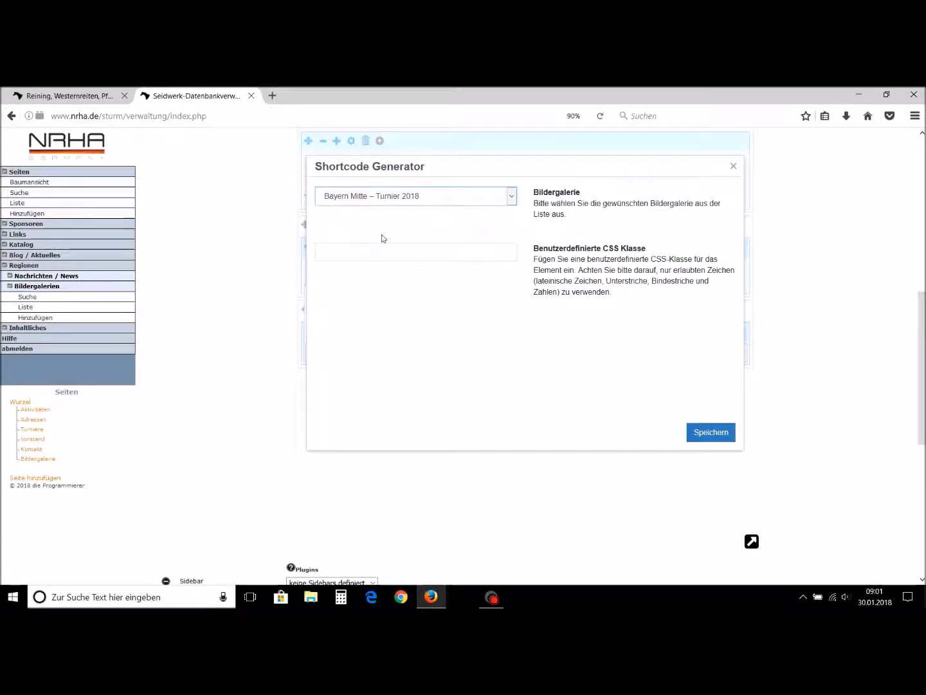
{"action": "left_click", "coordinate": [717, 440]}
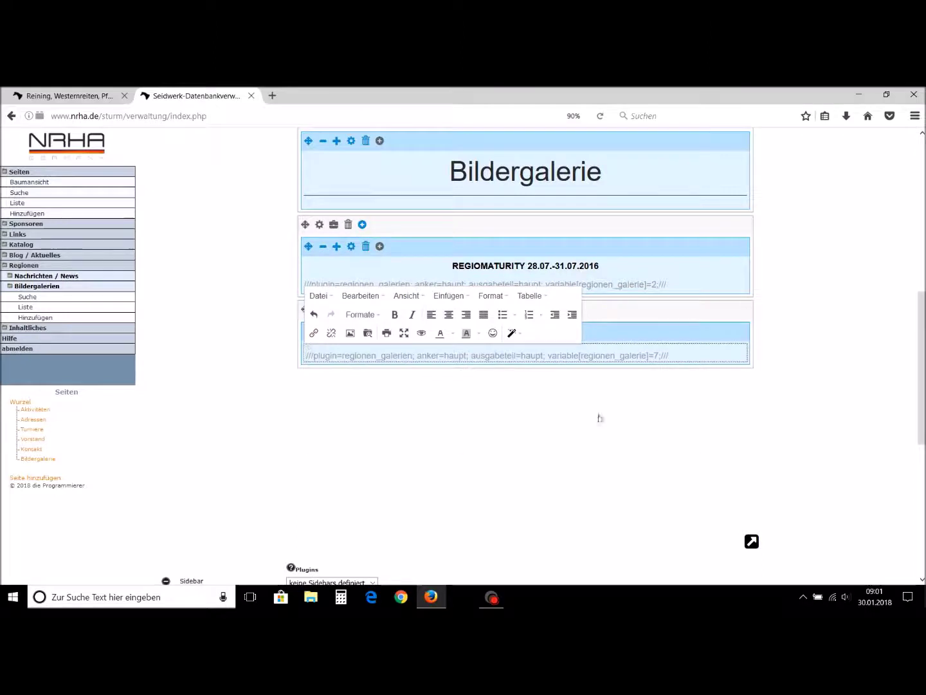
{"action": "scroll", "coordinate": [485, 393], "scroll_direction": "down", "scroll_amount": 5}
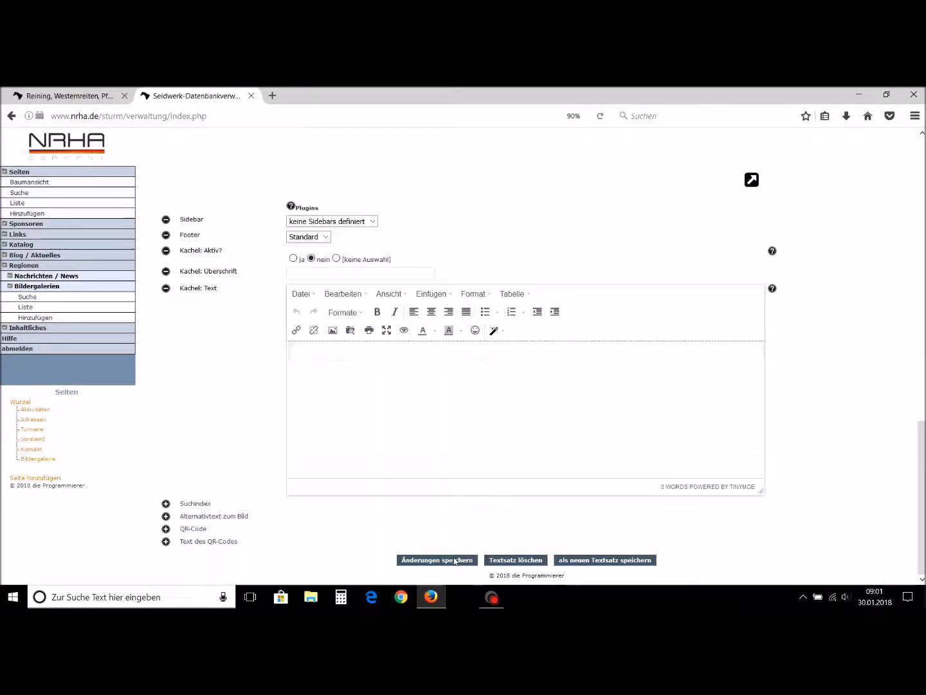
{"action": "left_click", "coordinate": [455, 560]}
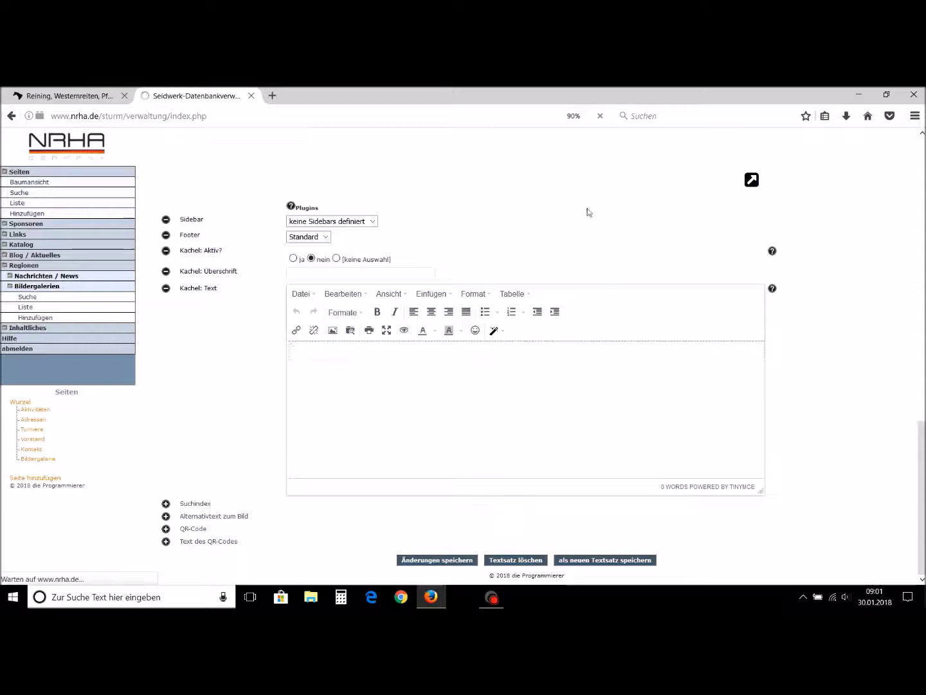